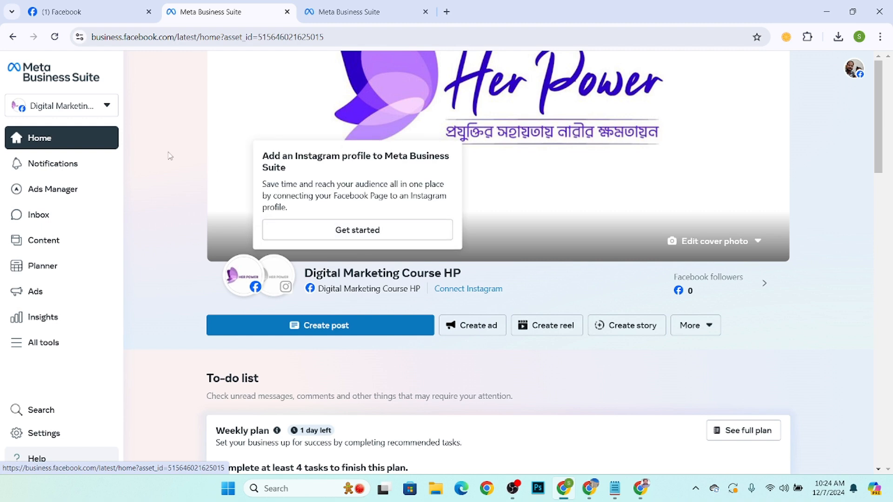
Close both Meta Business Suite tabs, keeping only the Facebook tab open.
{"action": "left_click", "coordinate": [13, 37]}
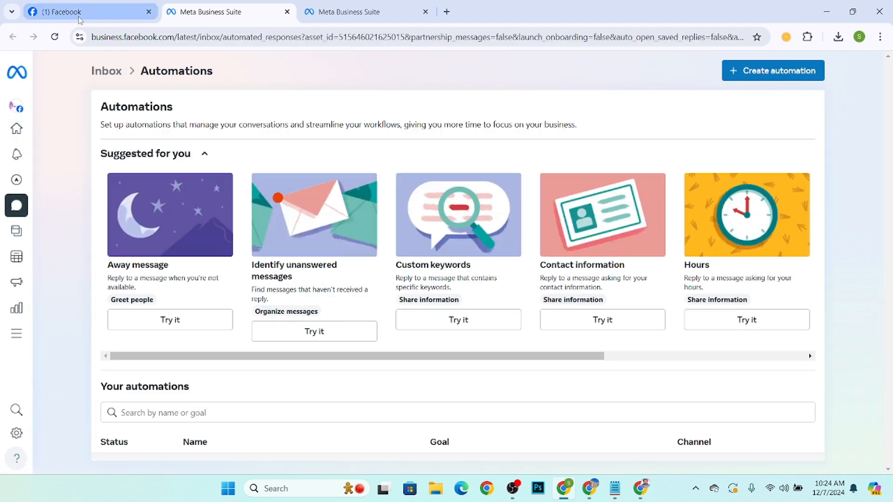
{"action": "left_click", "coordinate": [80, 18]}
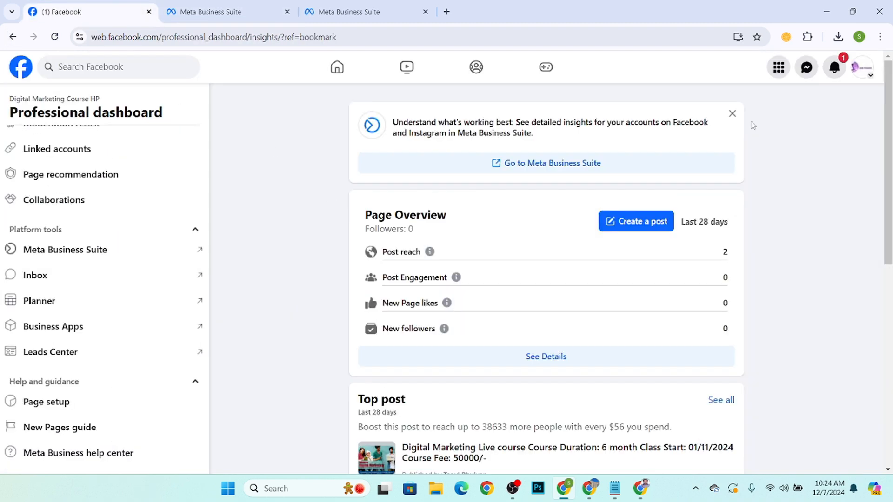
{"action": "scroll", "coordinate": [134, 127], "scroll_direction": "up", "scroll_amount": 8}
{"action": "left_click", "coordinate": [275, 12]}
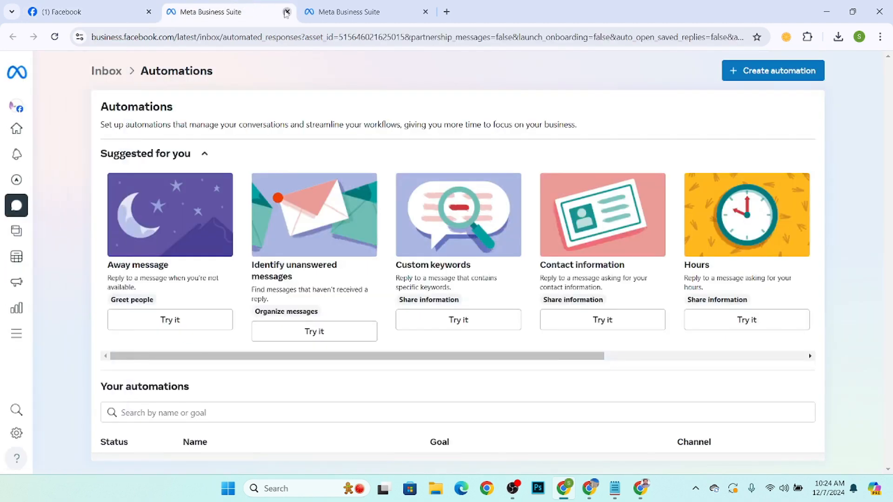
{"action": "left_click", "coordinate": [286, 12]}
{"action": "left_click", "coordinate": [287, 11]}
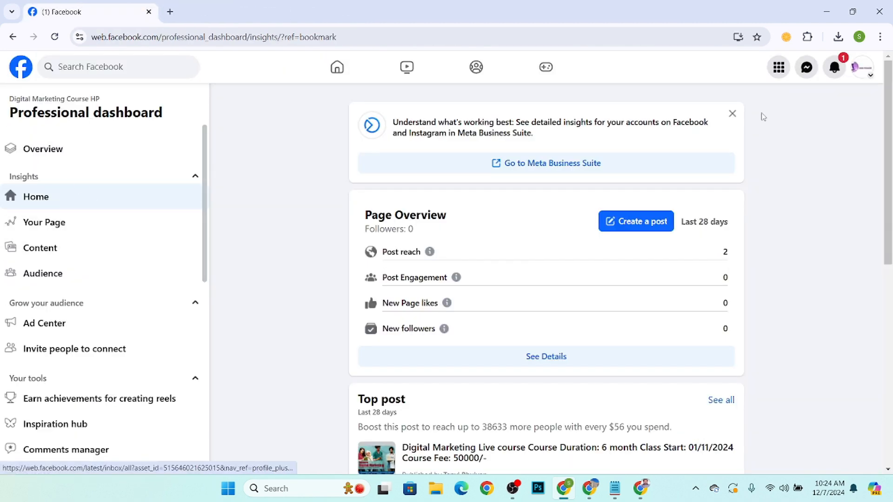
Open the page's Professional dashboard and launch Inbox from its platform tools.
{"action": "left_click", "coordinate": [332, 68]}
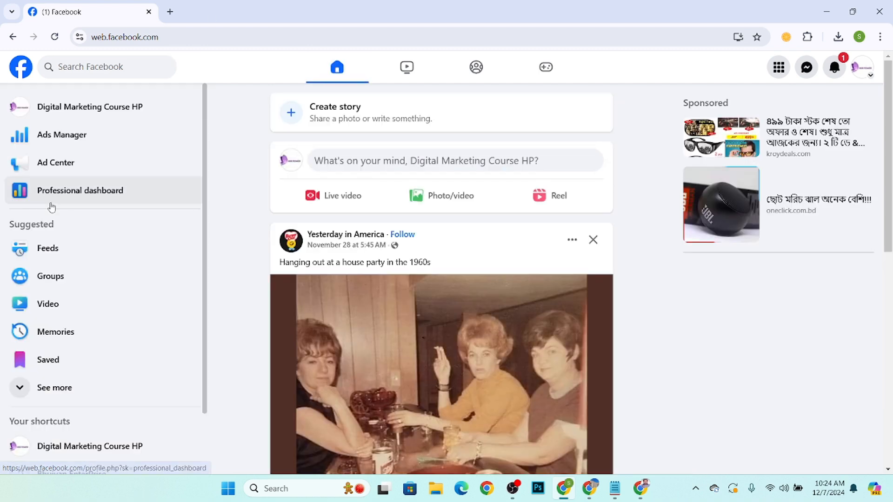
{"action": "left_click", "coordinate": [65, 190]}
{"action": "scroll", "coordinate": [84, 204], "scroll_direction": "down", "scroll_amount": 5}
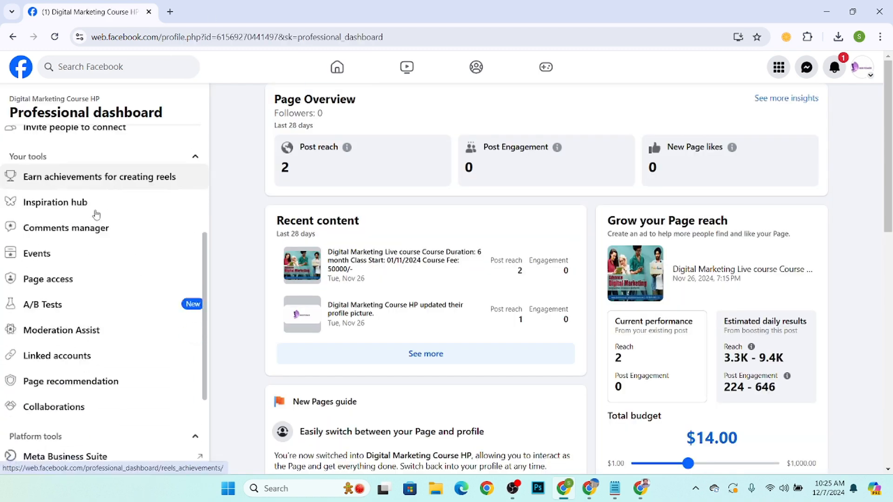
{"action": "scroll", "coordinate": [96, 215], "scroll_direction": "down", "scroll_amount": 3}
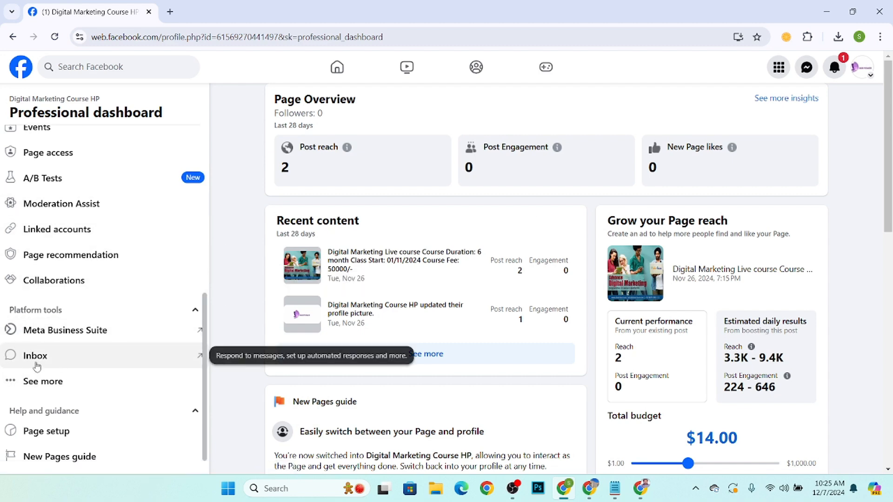
{"action": "scroll", "coordinate": [52, 365], "scroll_direction": "up", "scroll_amount": 3}
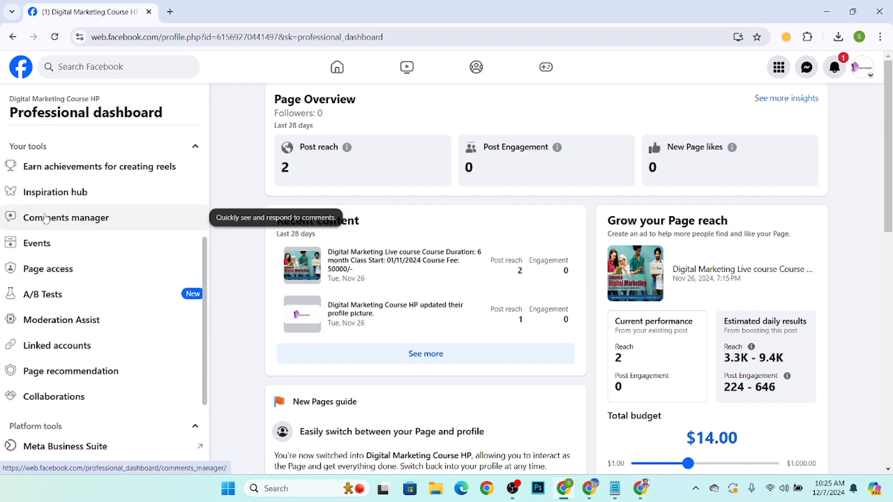
{"action": "scroll", "coordinate": [67, 333], "scroll_direction": "down", "scroll_amount": 1}
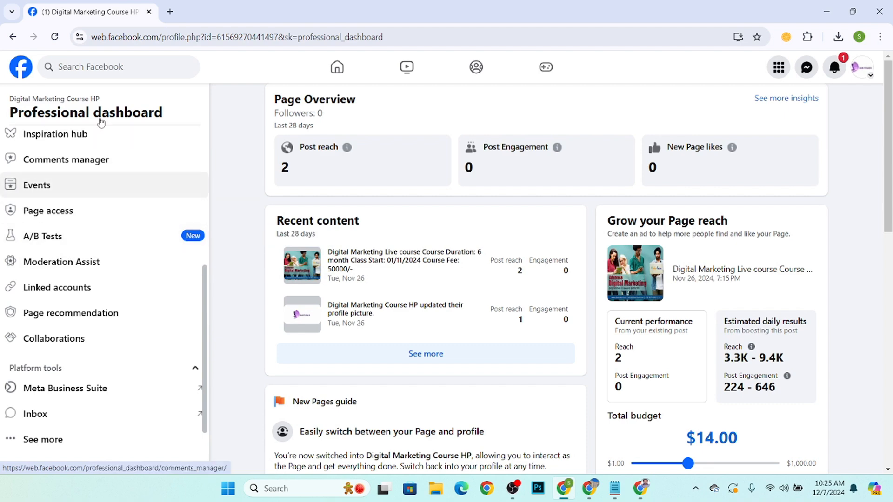
{"action": "scroll", "coordinate": [74, 353], "scroll_direction": "down", "scroll_amount": 2}
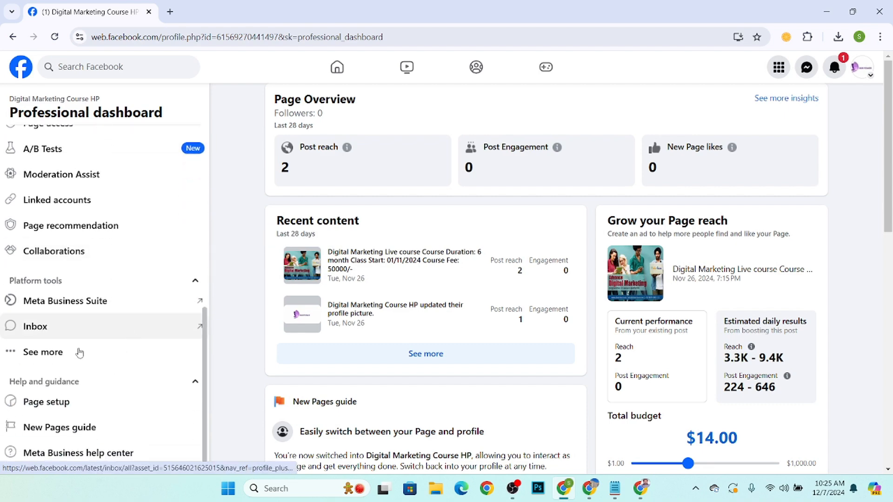
{"action": "left_click", "coordinate": [40, 333]}
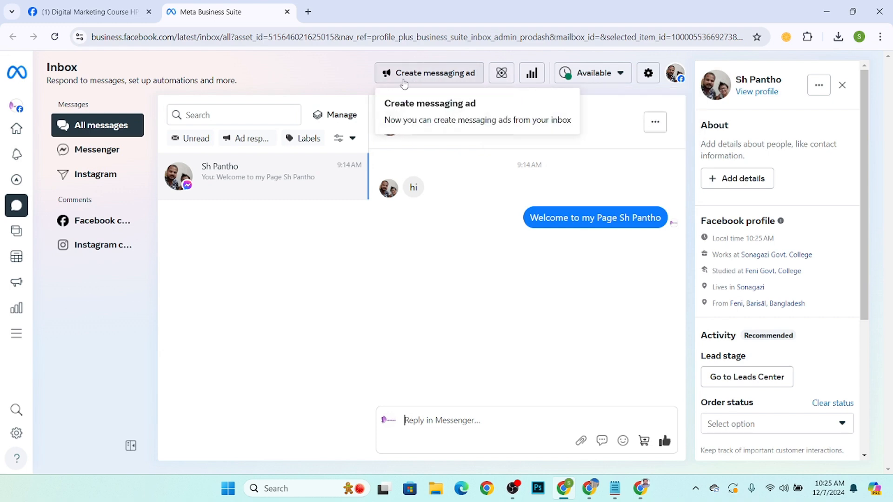
Open Inbox Automations and browse the suggested templates and existing automations.
{"action": "left_click", "coordinate": [502, 74]}
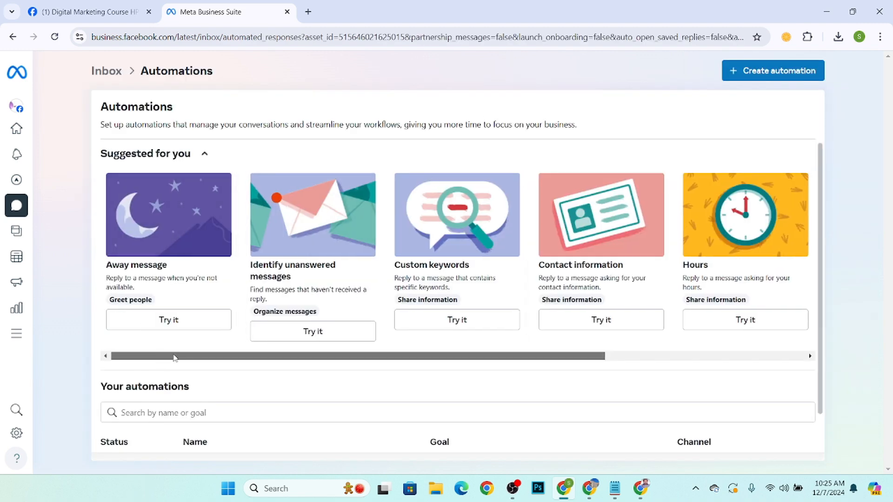
{"action": "left_click_drag", "start_coordinate": [172, 357], "coordinate": [475, 359]}
{"action": "left_click_drag", "start_coordinate": [414, 358], "coordinate": [108, 358]}
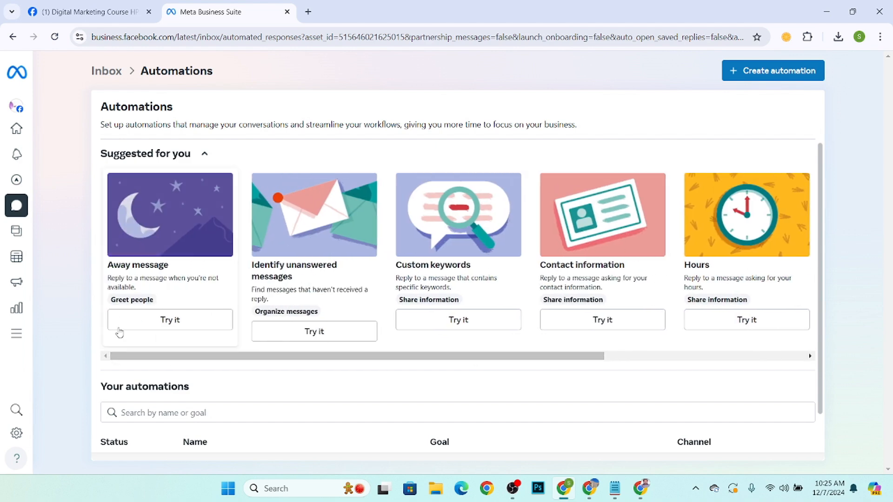
{"action": "scroll", "coordinate": [174, 249], "scroll_direction": "down", "scroll_amount": 2}
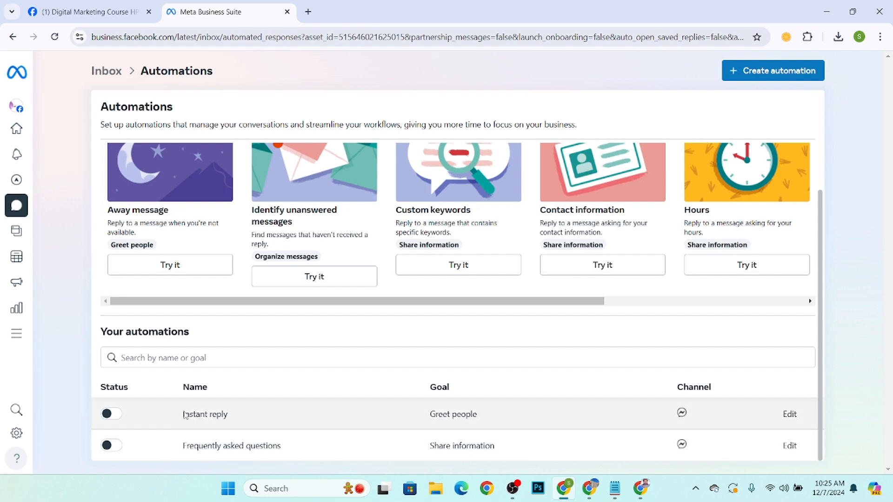
{"action": "scroll", "coordinate": [234, 379], "scroll_direction": "up", "scroll_amount": 2}
{"action": "scroll", "coordinate": [234, 401], "scroll_direction": "down", "scroll_amount": 2}
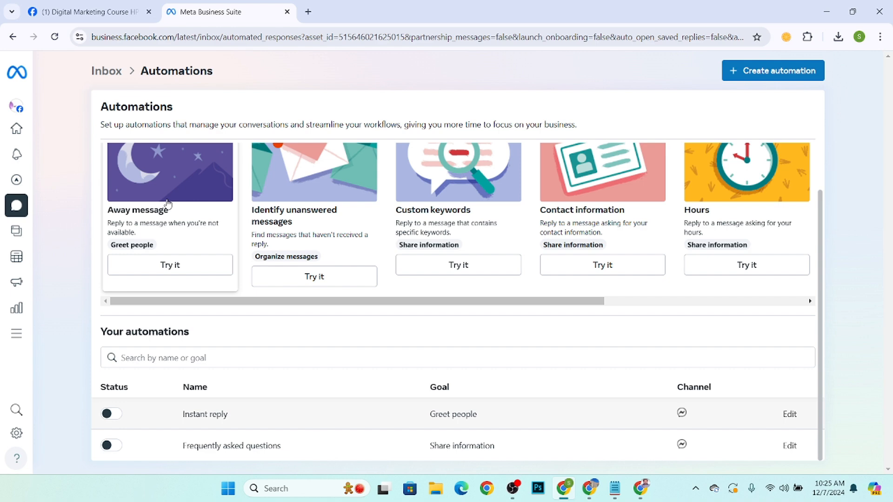
{"action": "scroll", "coordinate": [182, 219], "scroll_direction": "up", "scroll_amount": 1}
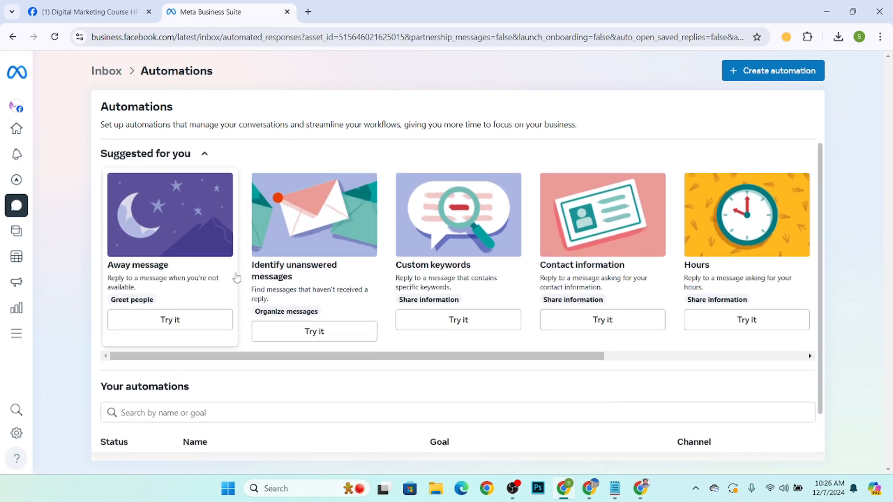
{"action": "scroll", "coordinate": [143, 235], "scroll_direction": "down", "scroll_amount": 1}
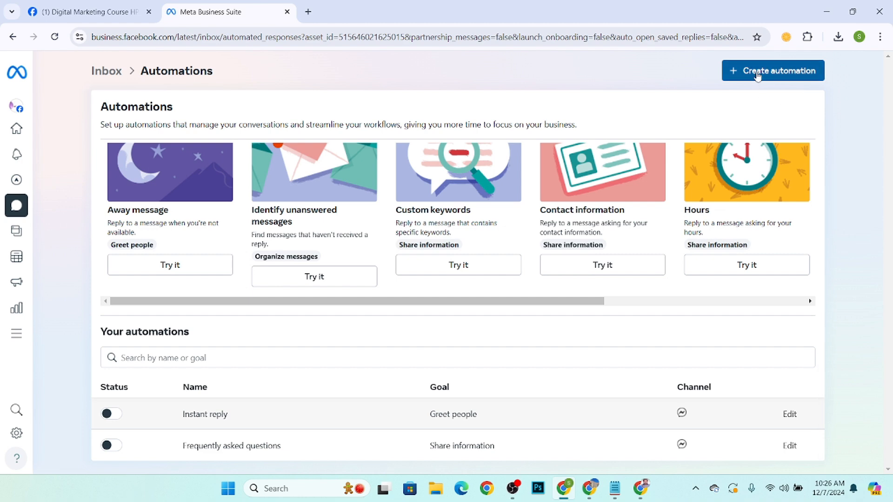
Create a new automation from the Instant reply template and open it for editing.
{"action": "left_click", "coordinate": [757, 74]}
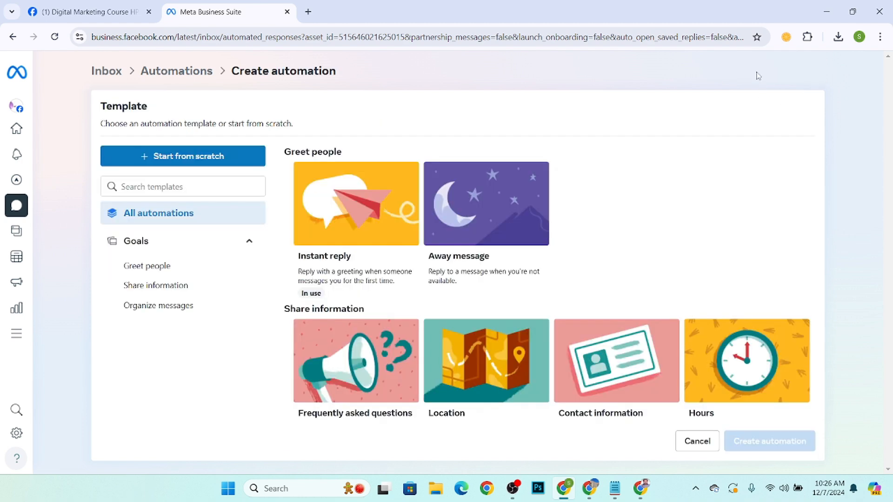
{"action": "left_click", "coordinate": [385, 179]}
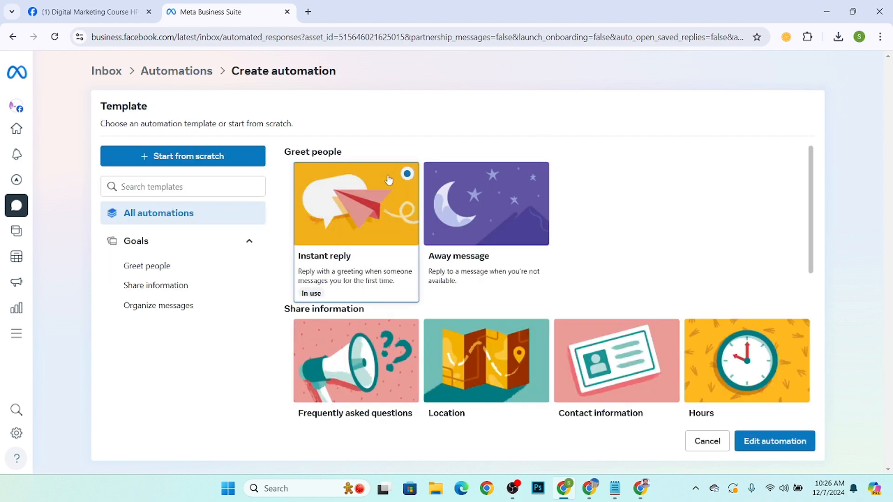
{"action": "left_click", "coordinate": [769, 445]}
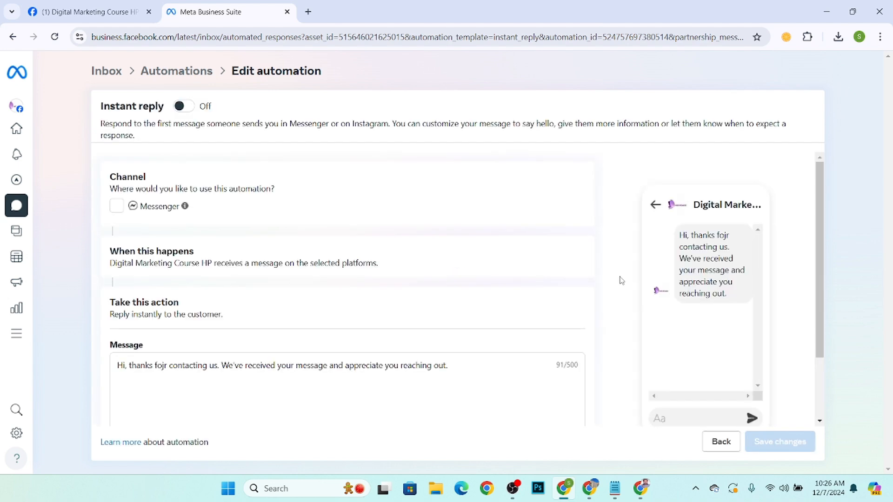
Switch the Instant reply automation on for Messenger.
{"action": "left_click", "coordinate": [190, 110]}
{"action": "scroll", "coordinate": [252, 245], "scroll_direction": "down", "scroll_amount": 2}
{"action": "scroll", "coordinate": [239, 241], "scroll_direction": "up", "scroll_amount": 2}
Reload the automation editor and review its channel, trigger and action settings.
{"action": "left_click", "coordinate": [54, 37]}
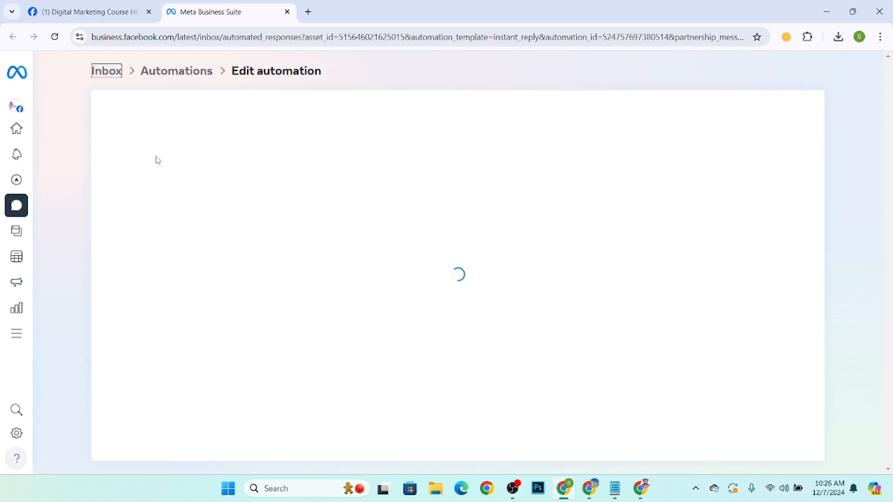
{"action": "scroll", "coordinate": [188, 229], "scroll_direction": "down", "scroll_amount": 2}
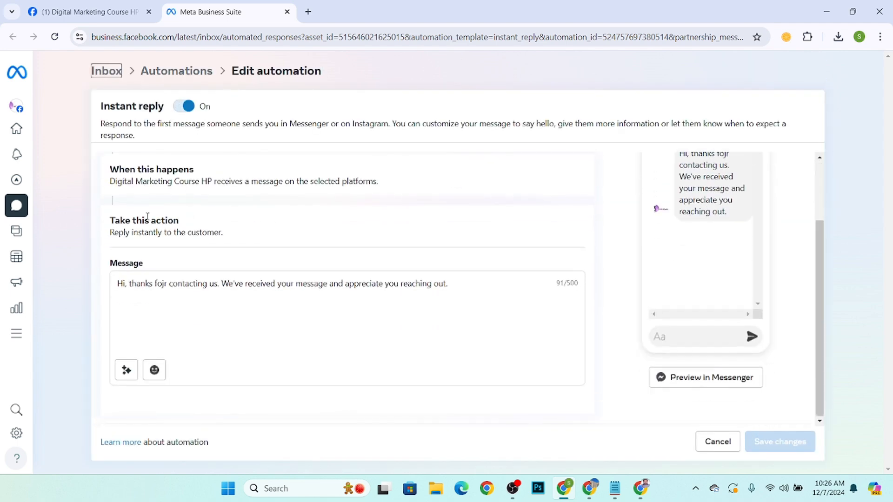
{"action": "scroll", "coordinate": [131, 231], "scroll_direction": "up", "scroll_amount": 2}
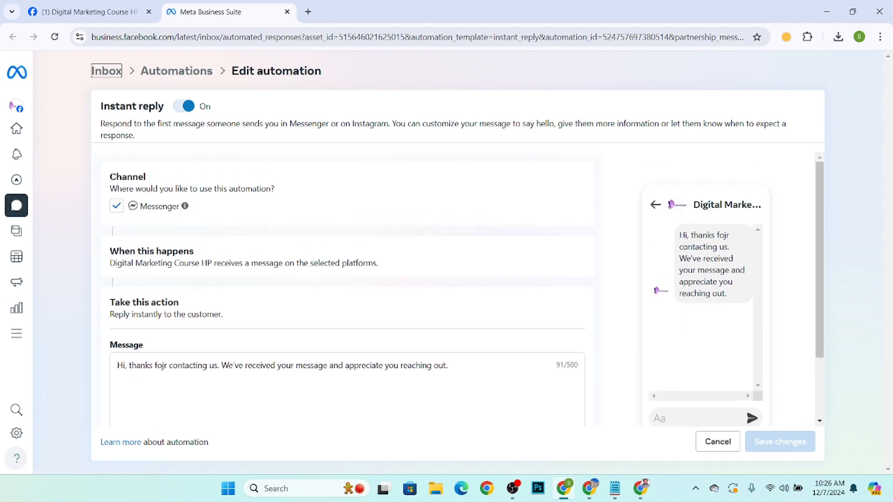
{"action": "left_click_drag", "start_coordinate": [106, 179], "coordinate": [206, 180]}
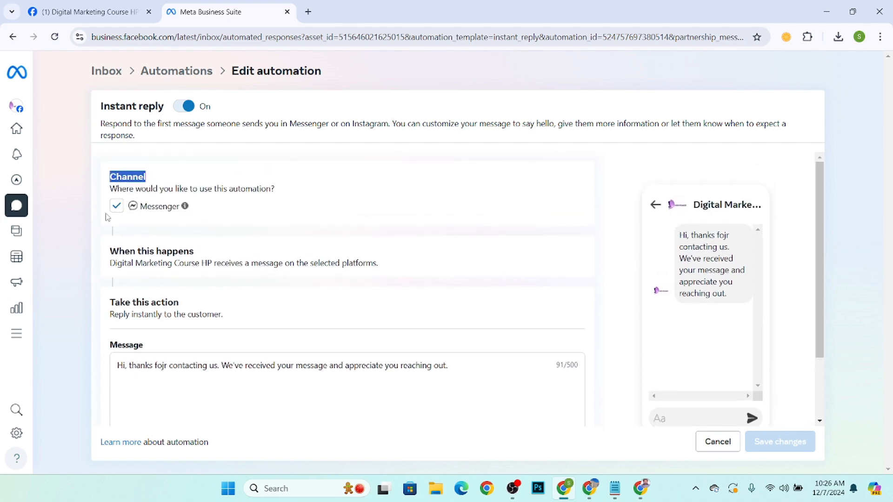
{"action": "scroll", "coordinate": [139, 223], "scroll_direction": "down", "scroll_amount": 2}
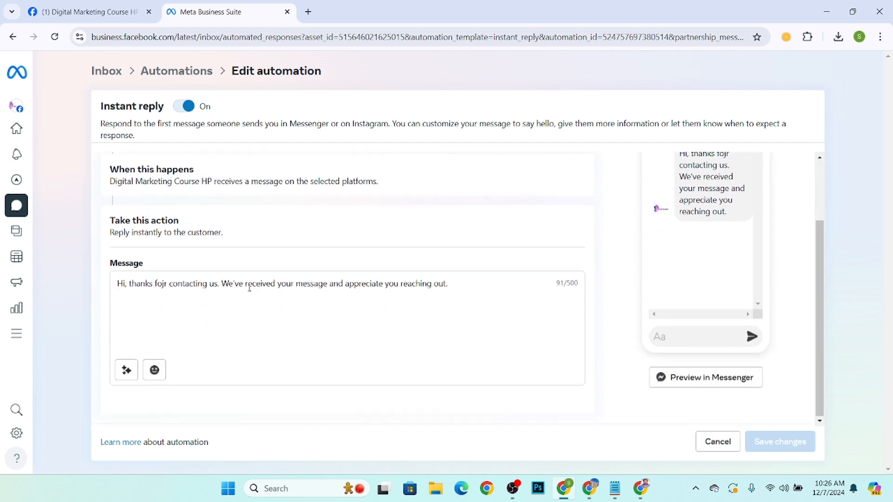
Replace the reply message text with "Welcome to my page".
{"action": "left_click", "coordinate": [478, 285]}
{"action": "left_click_drag", "start_coordinate": [478, 284], "coordinate": [62, 272]}
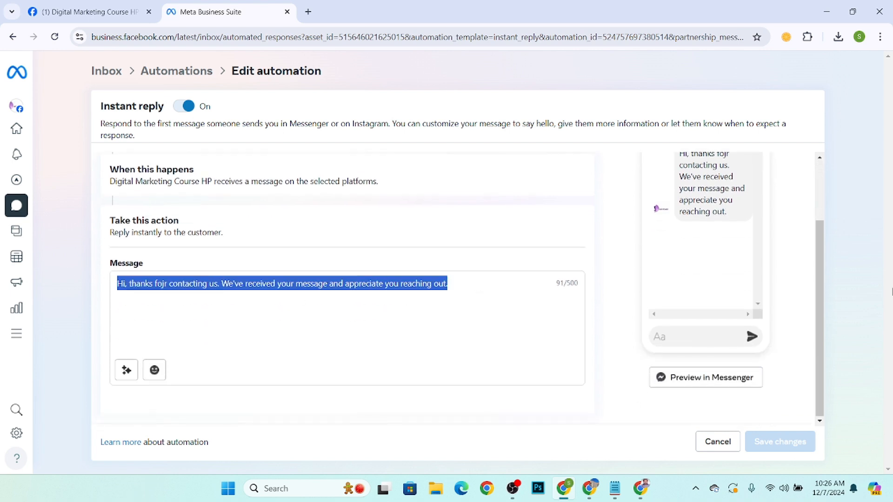
{"action": "key", "text": "BackSpace"}
{"action": "type", "text": "W"}
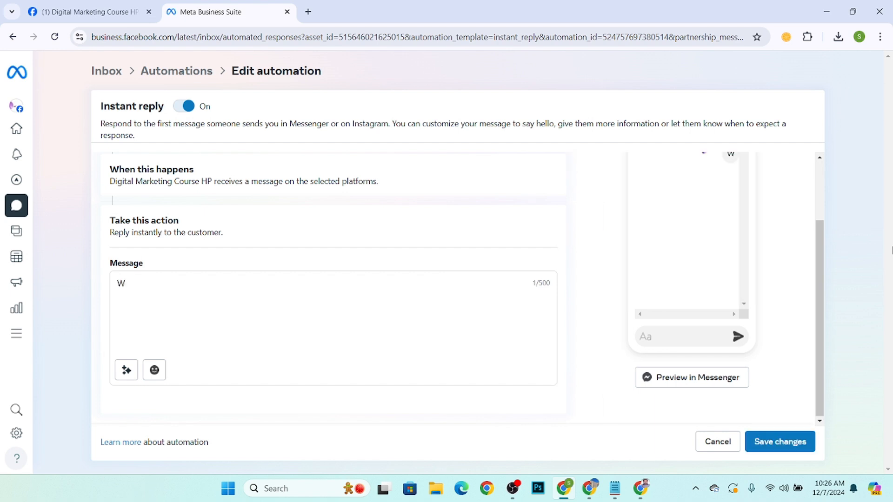
{"action": "type", "text": "elcome t"}
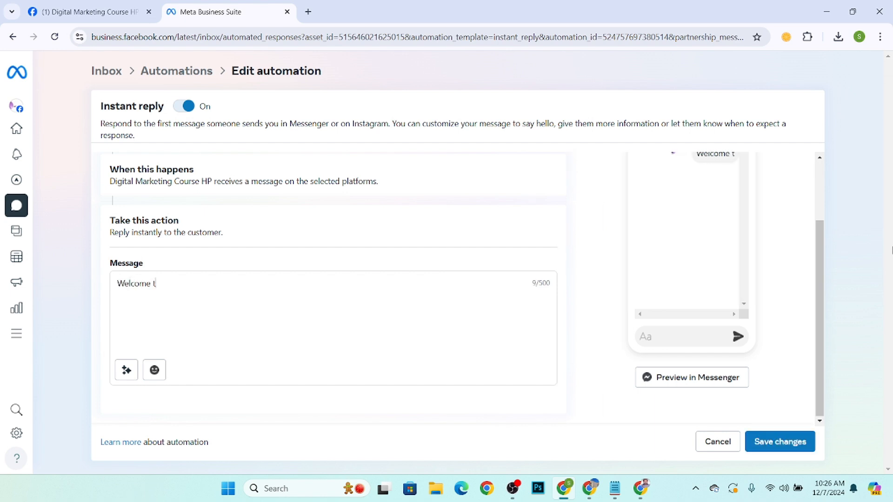
{"action": "type", "text": "o my"}
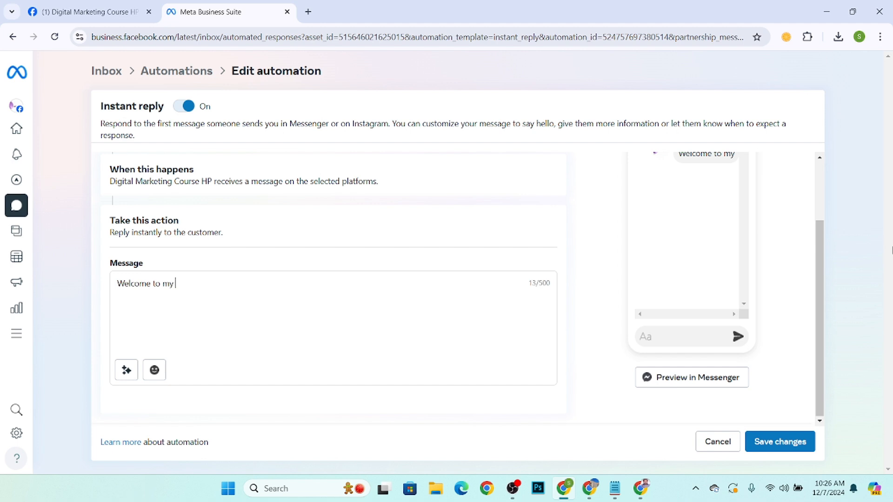
{"action": "type", "text": " page"}
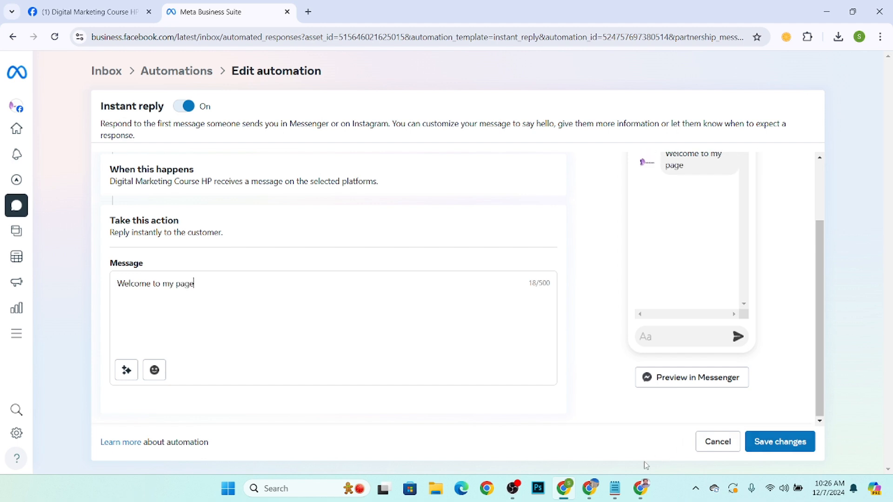
{"action": "left_click", "coordinate": [513, 488]}
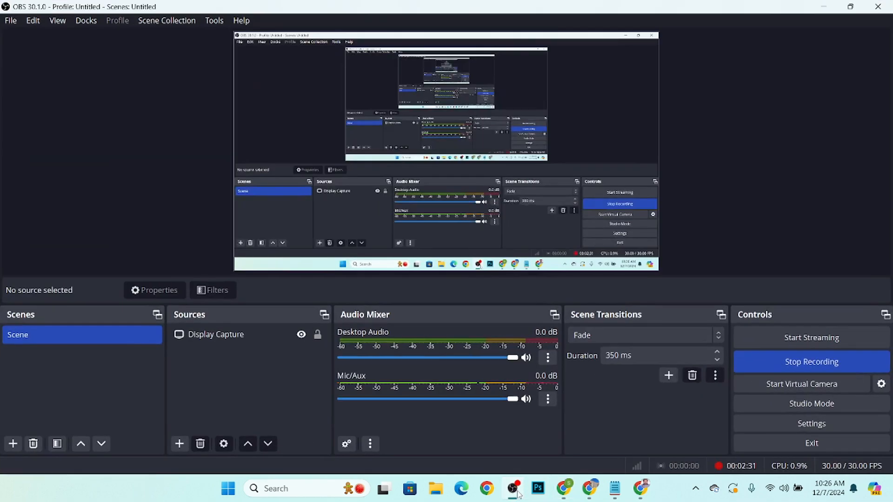
{"action": "left_click", "coordinate": [513, 489]}
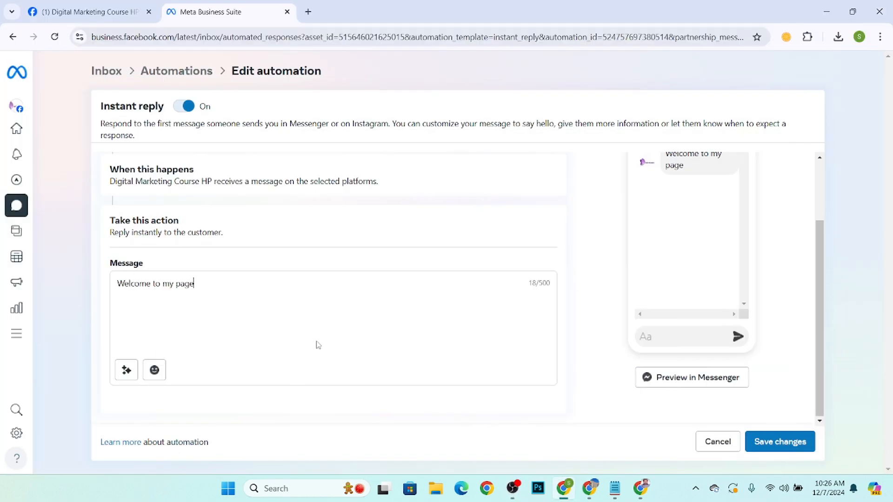
Personalize the message by adding the recipient's full name after the text.
{"action": "left_click", "coordinate": [127, 370]}
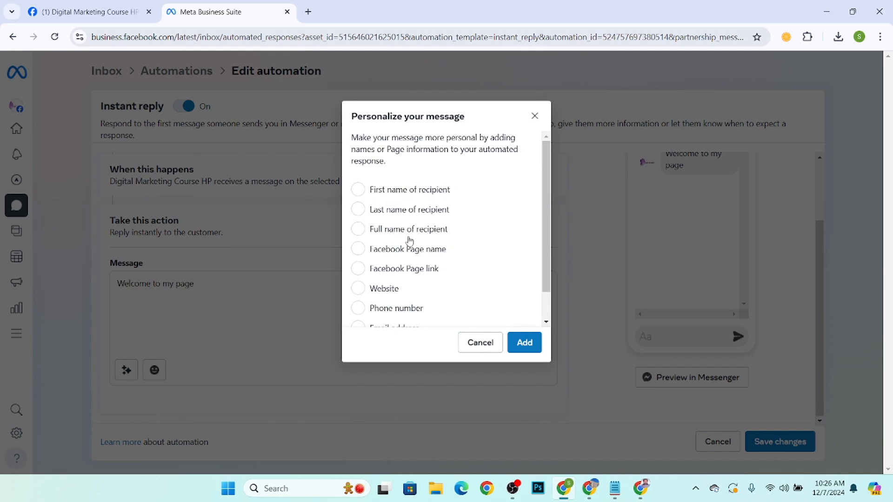
{"action": "left_click", "coordinate": [371, 231]}
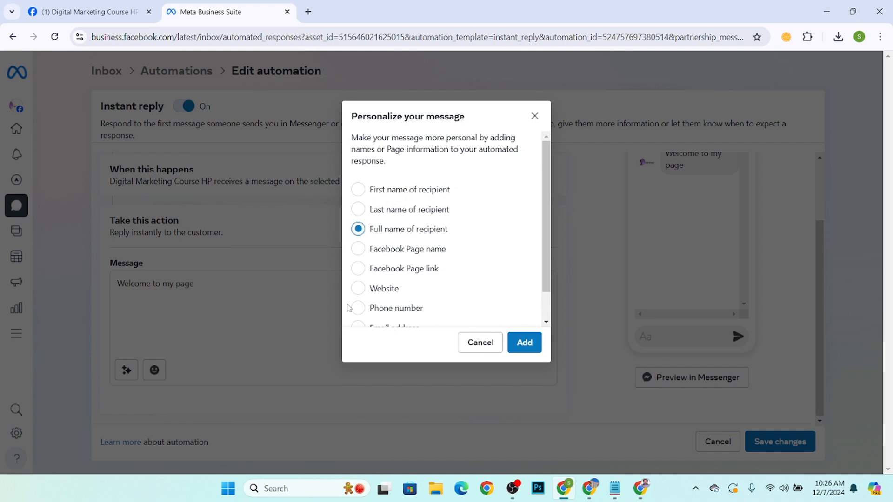
{"action": "left_click", "coordinate": [525, 343]}
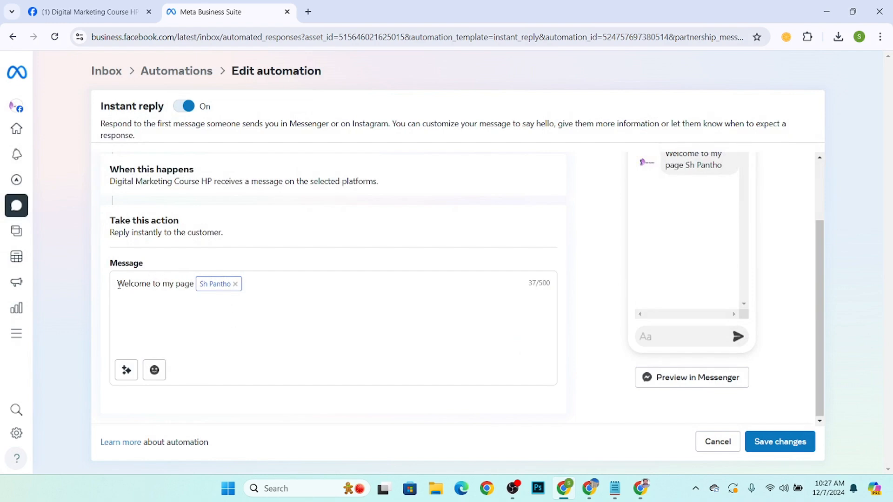
Save the changes to the Instant reply automation.
{"action": "left_click_drag", "start_coordinate": [119, 285], "coordinate": [194, 289]}
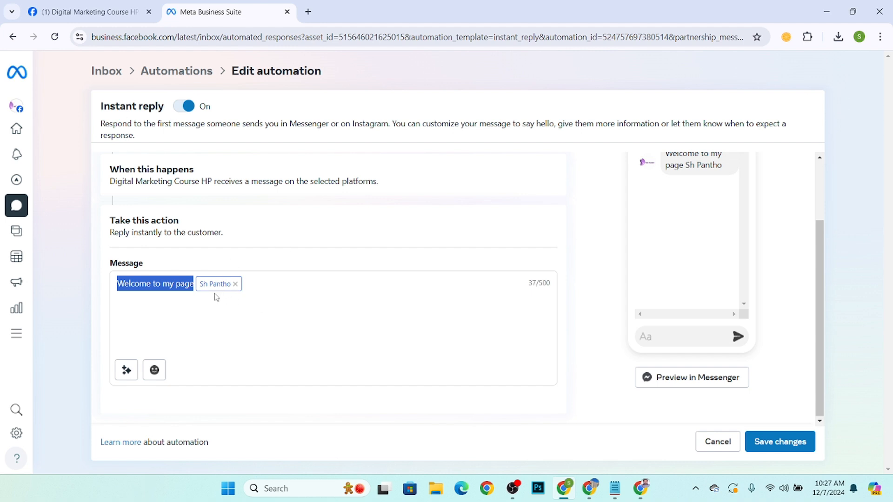
{"action": "left_click", "coordinate": [186, 303]}
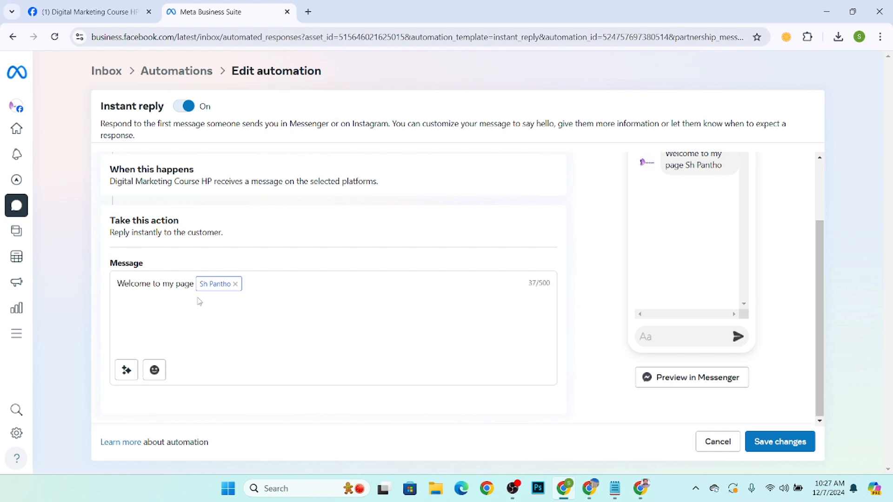
{"action": "left_click", "coordinate": [775, 441]}
{"action": "scroll", "coordinate": [247, 187], "scroll_direction": "down", "scroll_amount": 1}
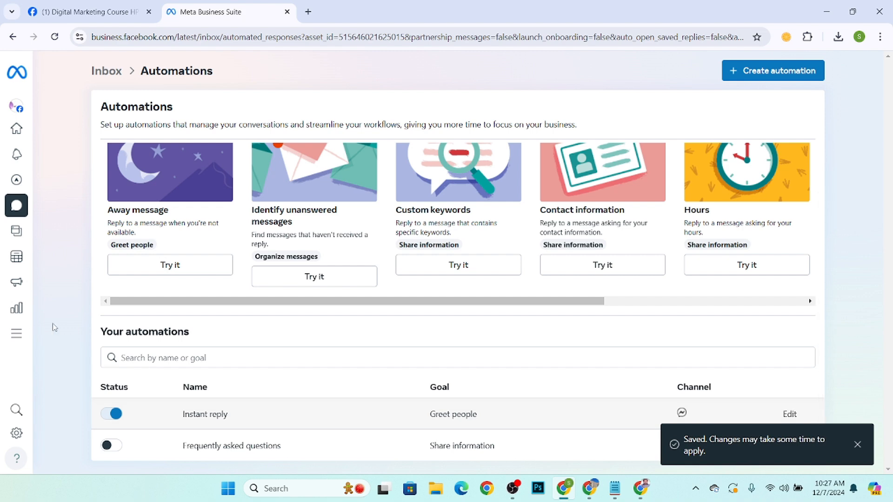
Open the Facebook page's profile and copy its page URL from the address bar.
{"action": "scroll", "coordinate": [69, 357], "scroll_direction": "up", "scroll_amount": 1}
{"action": "left_click", "coordinate": [93, 11]}
{"action": "scroll", "coordinate": [139, 246], "scroll_direction": "up", "scroll_amount": 5}
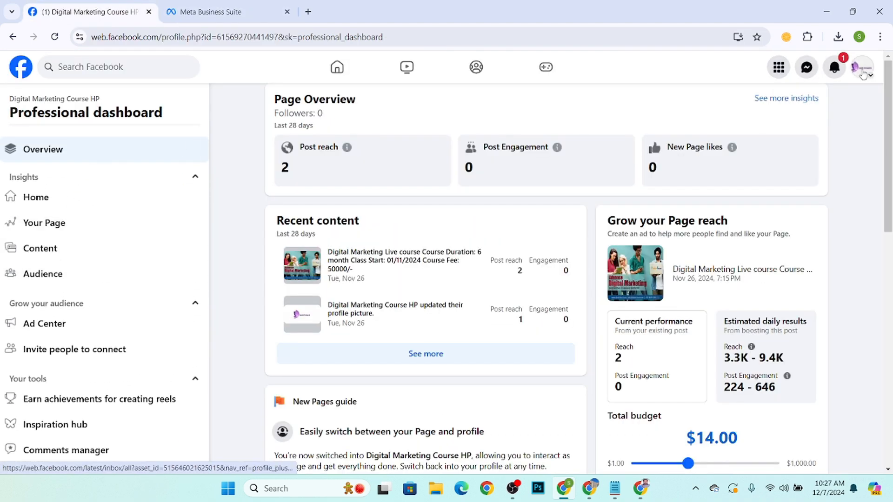
{"action": "left_click", "coordinate": [862, 76]}
{"action": "left_click", "coordinate": [725, 114]}
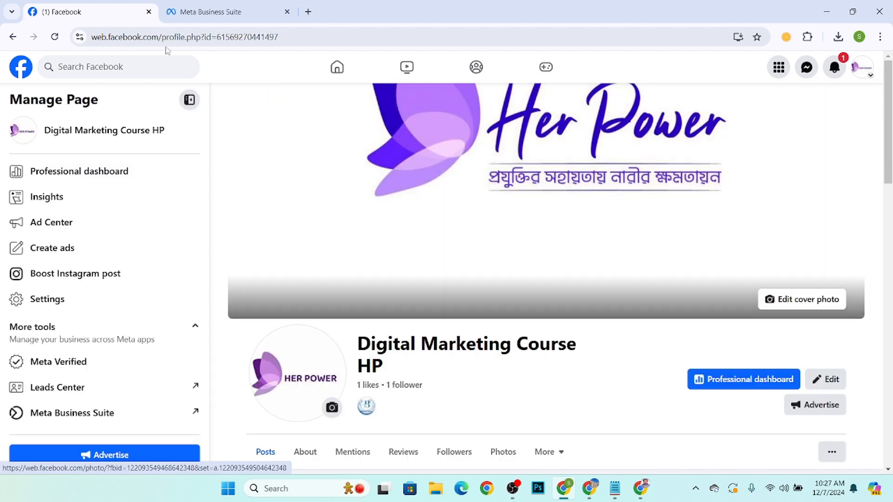
{"action": "left_click", "coordinate": [165, 37]}
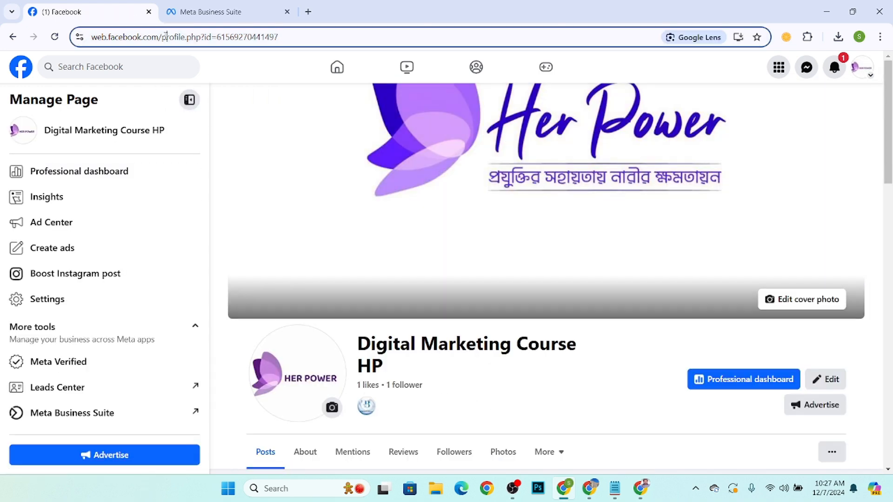
{"action": "right_click", "coordinate": [165, 37]}
{"action": "left_click", "coordinate": [200, 145]}
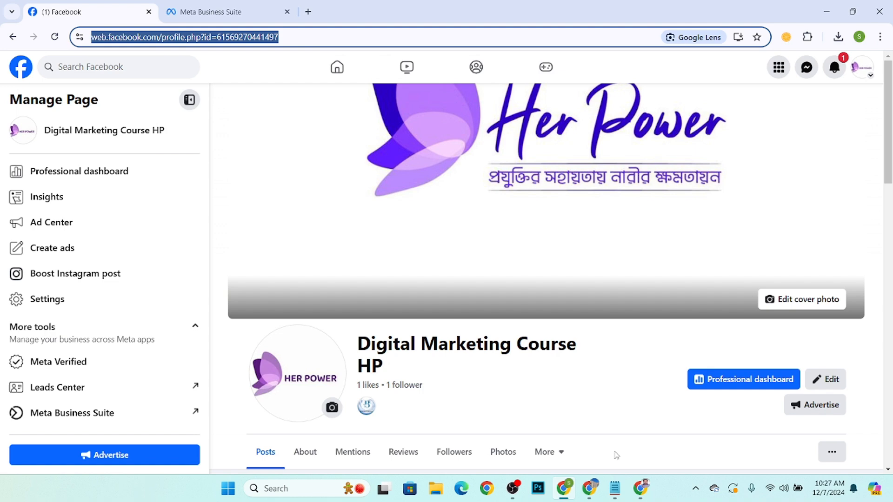
Switch to another Chrome profile and open the copied page URL in a new tab.
{"action": "left_click", "coordinate": [589, 489]}
{"action": "left_click", "coordinate": [88, 12]}
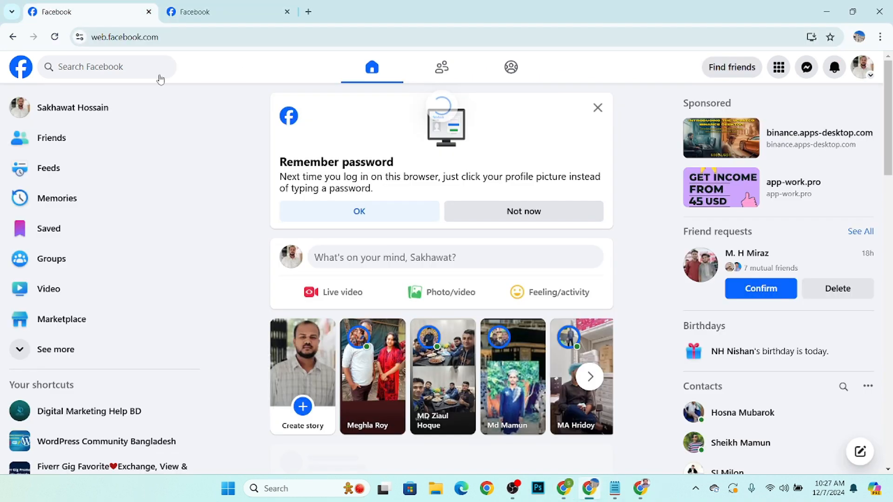
{"action": "left_click", "coordinate": [308, 12]}
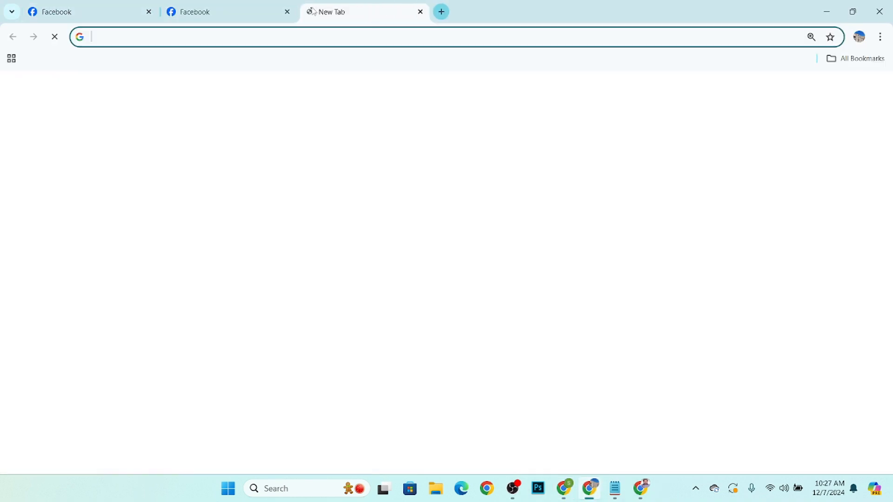
{"action": "right_click", "coordinate": [291, 37]}
{"action": "left_click", "coordinate": [326, 138]}
{"action": "key", "text": "Return"}
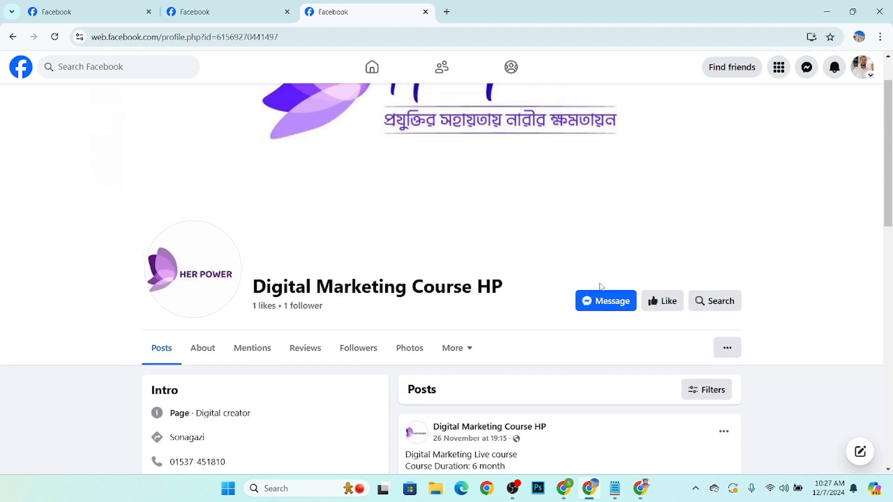
Send the page a test Messenger message "hi" and close the chat window.
{"action": "left_click", "coordinate": [600, 303]}
{"action": "scroll", "coordinate": [758, 464], "scroll_direction": "down", "scroll_amount": 1}
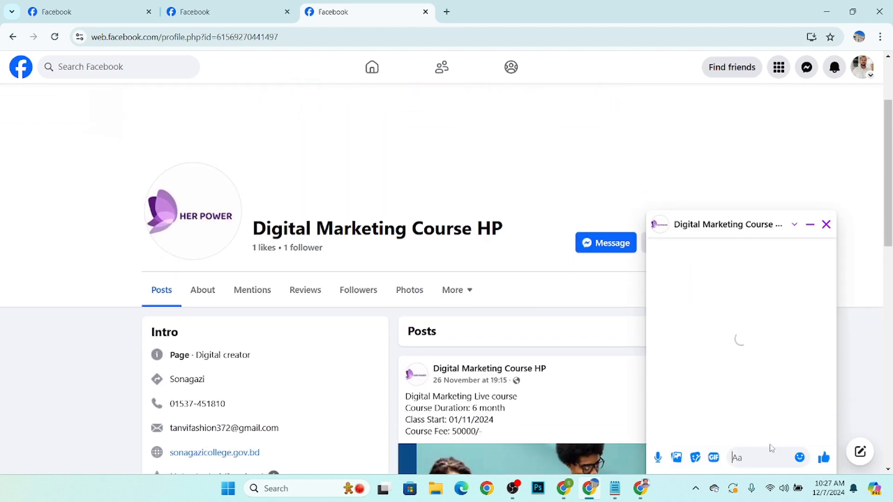
{"action": "type", "text": "hi"}
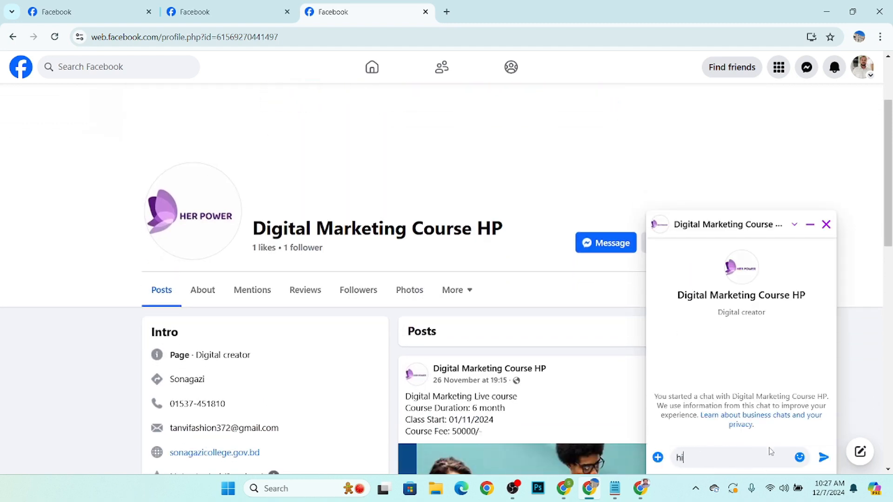
{"action": "key", "text": "Return"}
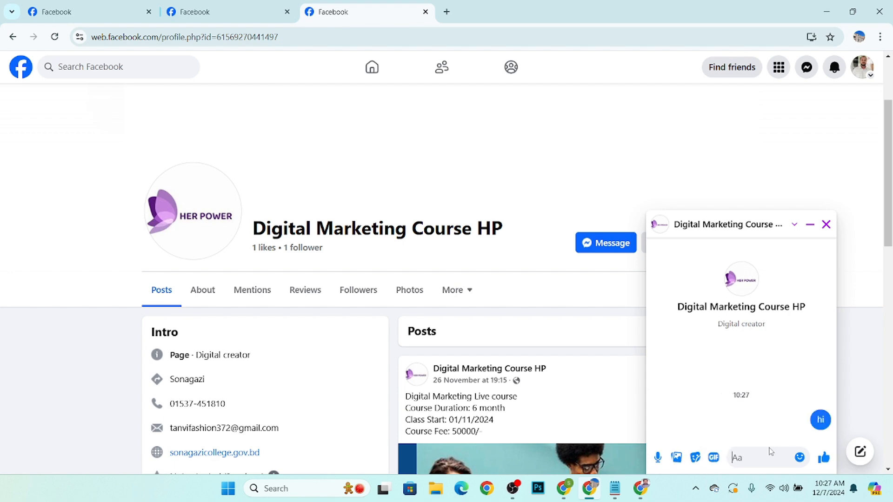
{"action": "scroll", "coordinate": [803, 339], "scroll_direction": "down", "scroll_amount": 13}
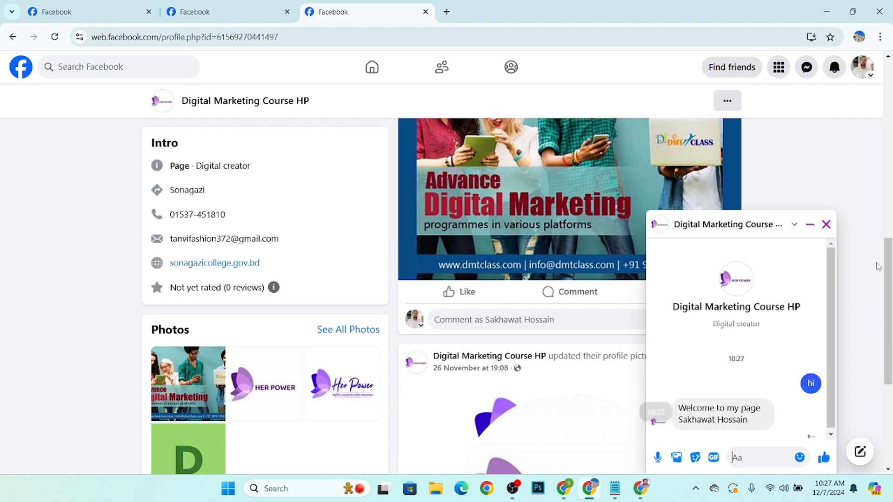
{"action": "left_click", "coordinate": [826, 225]}
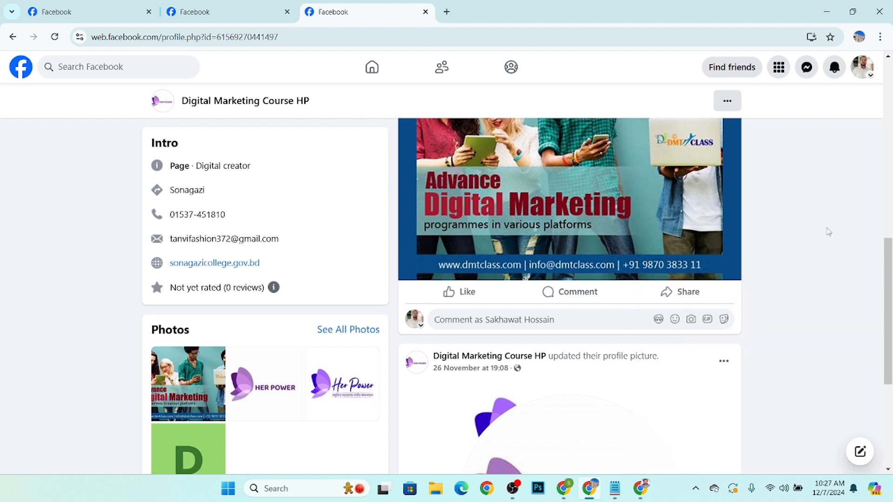
Return to the business browser's automations list and switch the Instant reply automation off.
{"action": "left_click", "coordinate": [826, 10]}
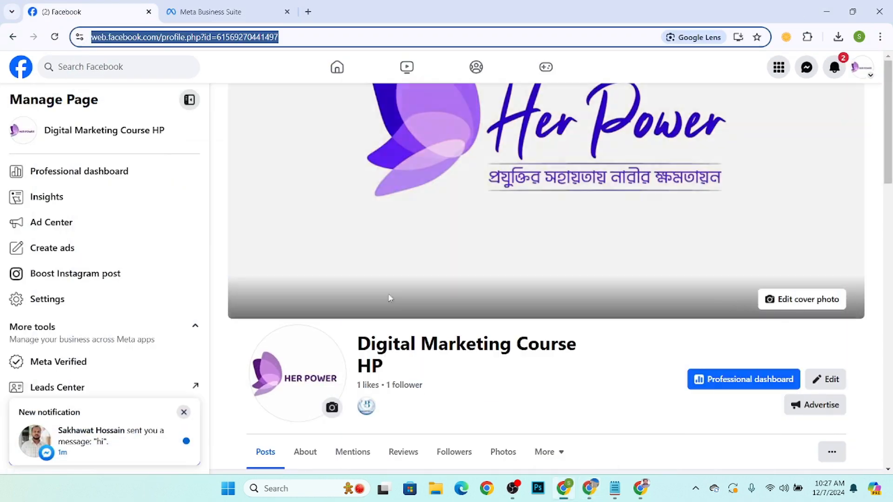
{"action": "left_click", "coordinate": [214, 12]}
{"action": "scroll", "coordinate": [324, 424], "scroll_direction": "down", "scroll_amount": 1}
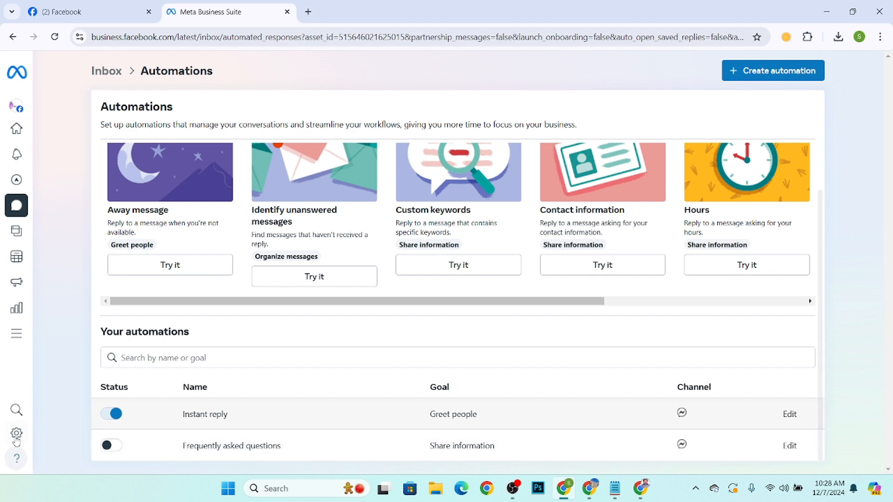
{"action": "left_click", "coordinate": [105, 417]}
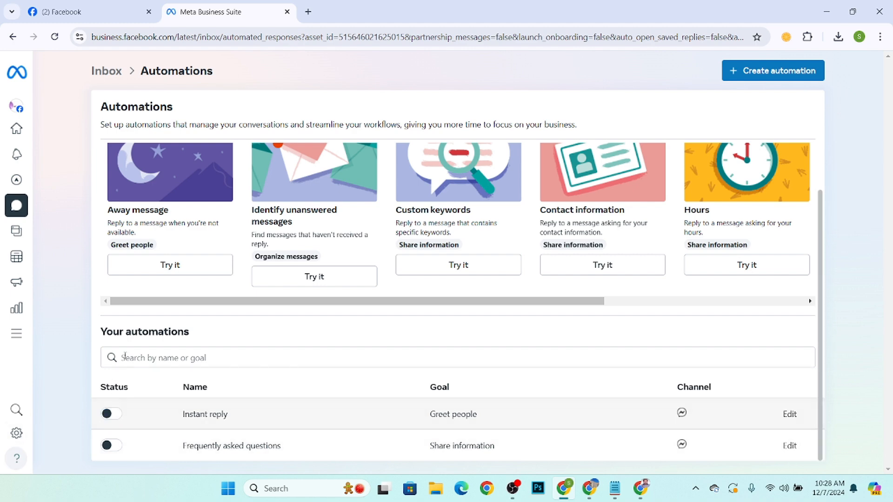
Reload the automations list and switch the Frequently asked questions automation on.
{"action": "left_click", "coordinate": [54, 37]}
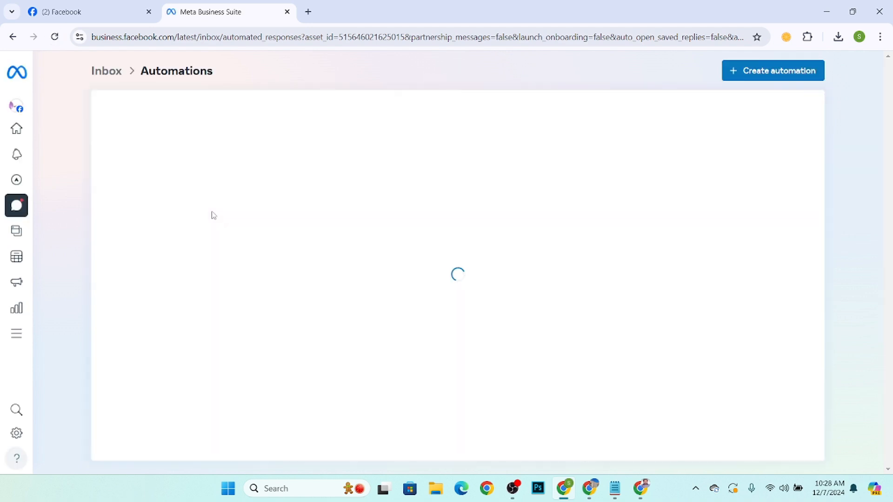
{"action": "scroll", "coordinate": [152, 433], "scroll_direction": "down", "scroll_amount": 1}
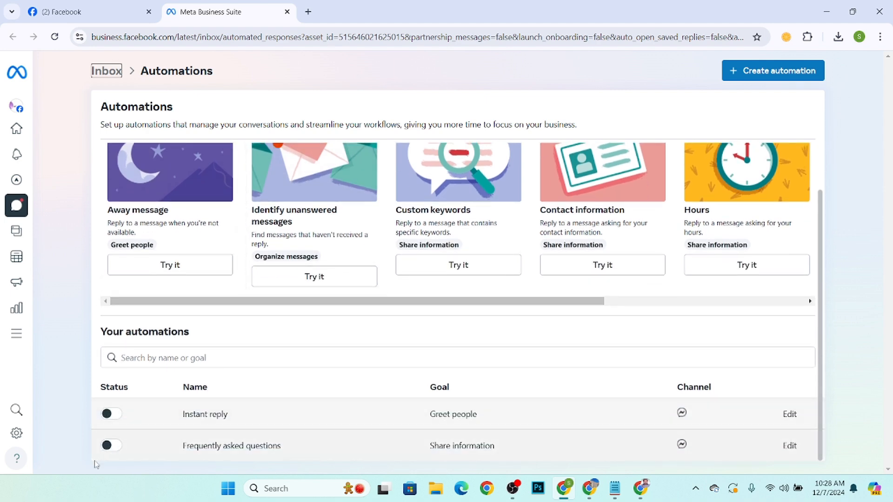
{"action": "left_click", "coordinate": [111, 446]}
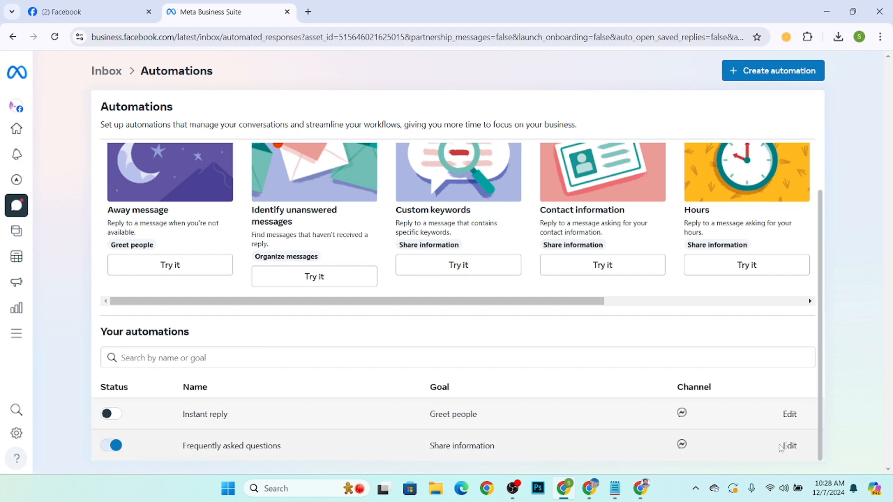
Open the Frequently asked questions automation for editing and add another question.
{"action": "left_click", "coordinate": [788, 446]}
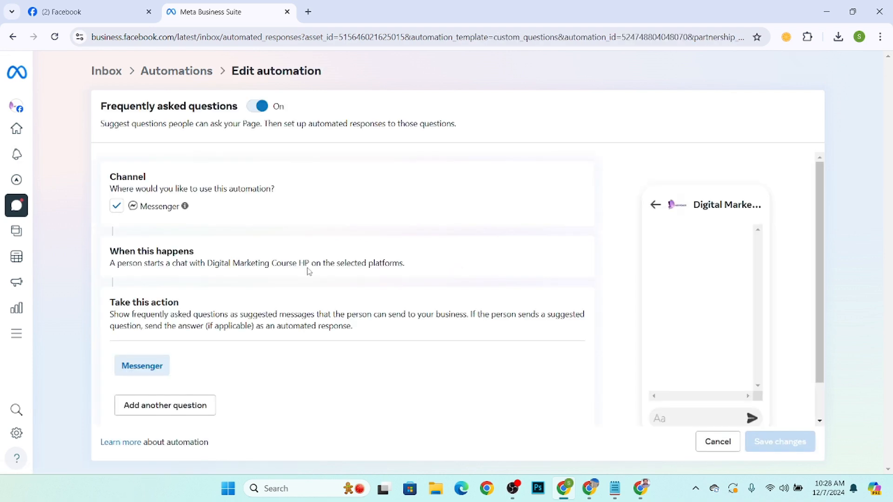
{"action": "scroll", "coordinate": [310, 271], "scroll_direction": "down", "scroll_amount": 1}
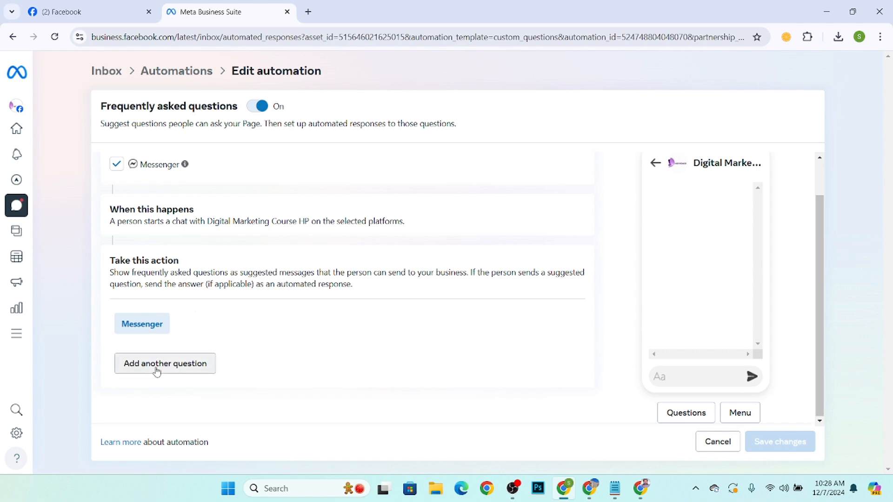
{"action": "scroll", "coordinate": [213, 360], "scroll_direction": "up", "scroll_amount": 1}
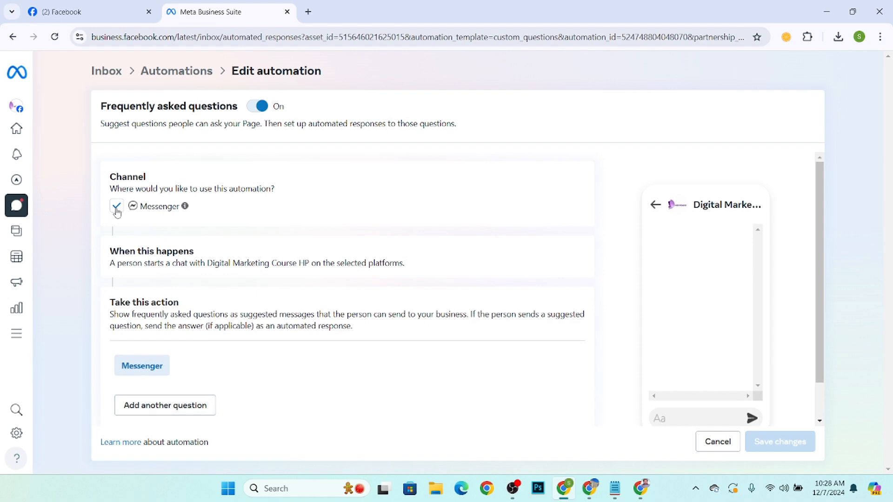
{"action": "scroll", "coordinate": [139, 370], "scroll_direction": "down", "scroll_amount": 1}
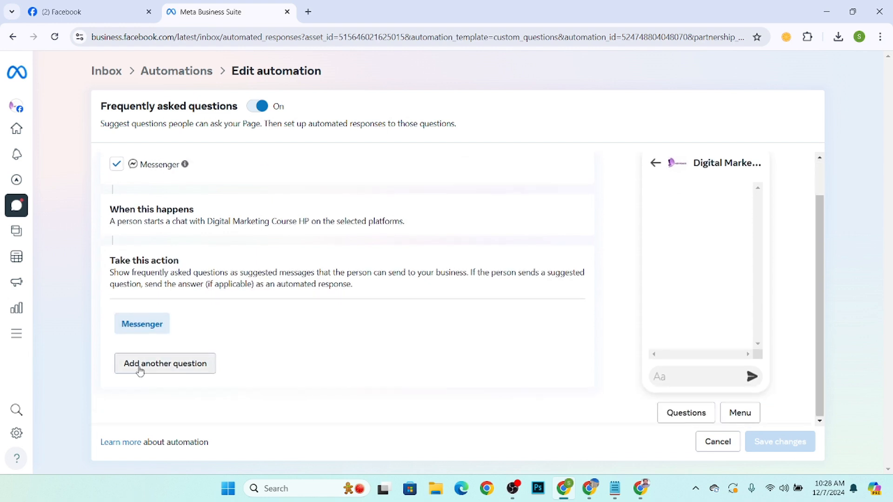
{"action": "left_click", "coordinate": [174, 364]}
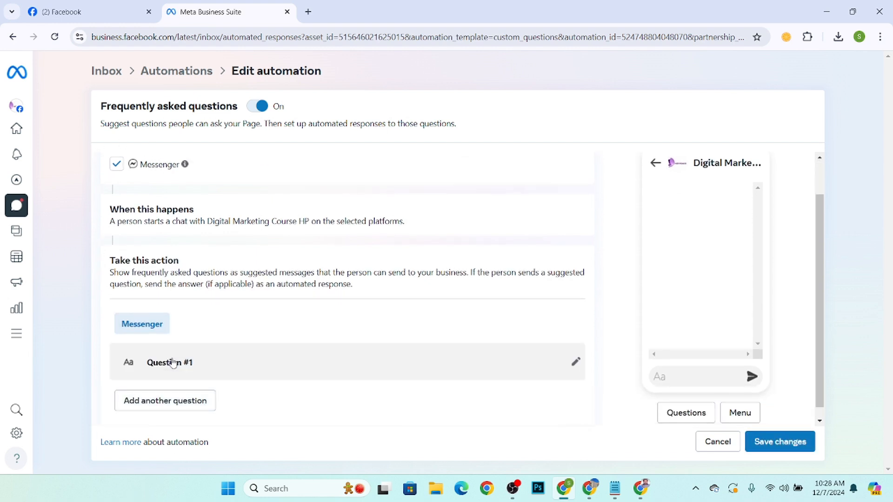
Expand Question #1 and place the cursor in its Question field.
{"action": "scroll", "coordinate": [174, 363], "scroll_direction": "down", "scroll_amount": 1}
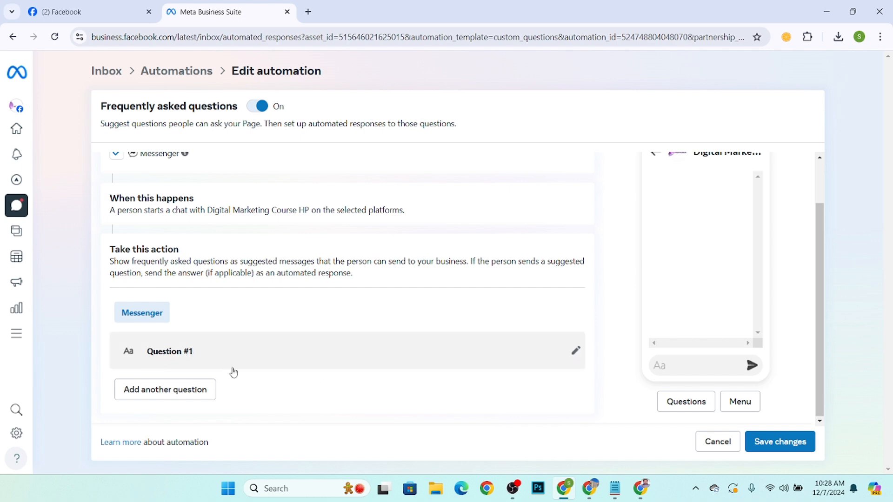
{"action": "left_click", "coordinate": [252, 354]}
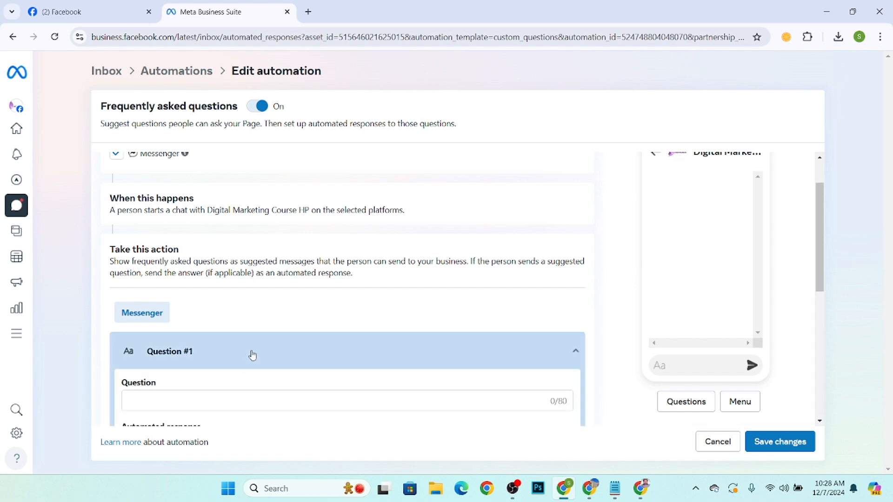
{"action": "scroll", "coordinate": [252, 355], "scroll_direction": "down", "scroll_amount": 3}
{"action": "left_click", "coordinate": [180, 227]}
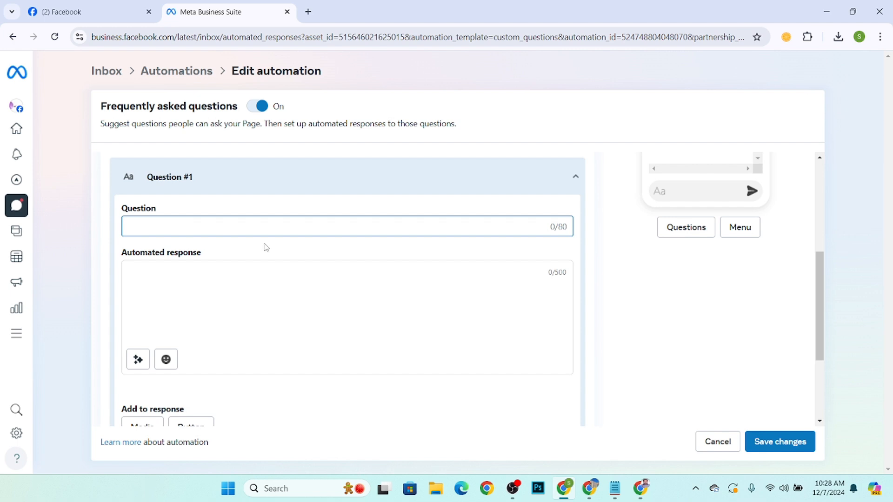
Try typing the question with the Bijoy Classic keyboard layout.
{"action": "left_click", "coordinate": [695, 488]}
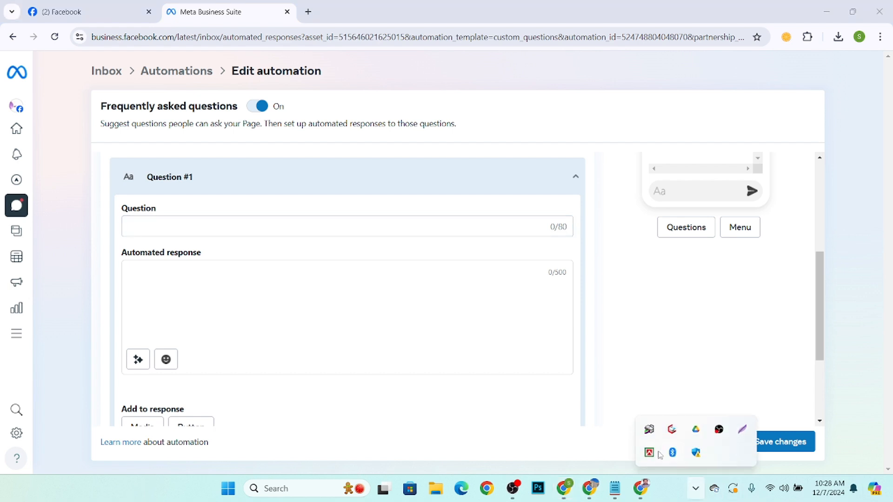
{"action": "right_click", "coordinate": [659, 455]}
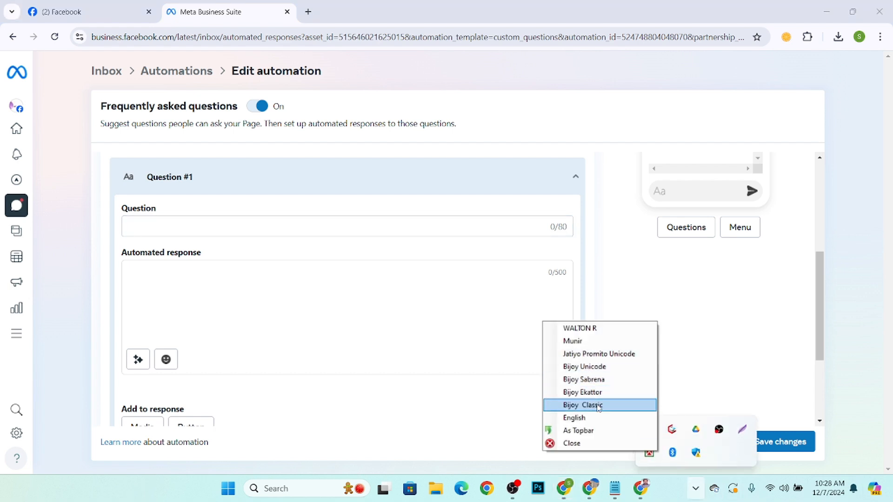
{"action": "left_click", "coordinate": [599, 405]}
{"action": "left_click", "coordinate": [229, 223]}
{"action": "type", "text": "A"}
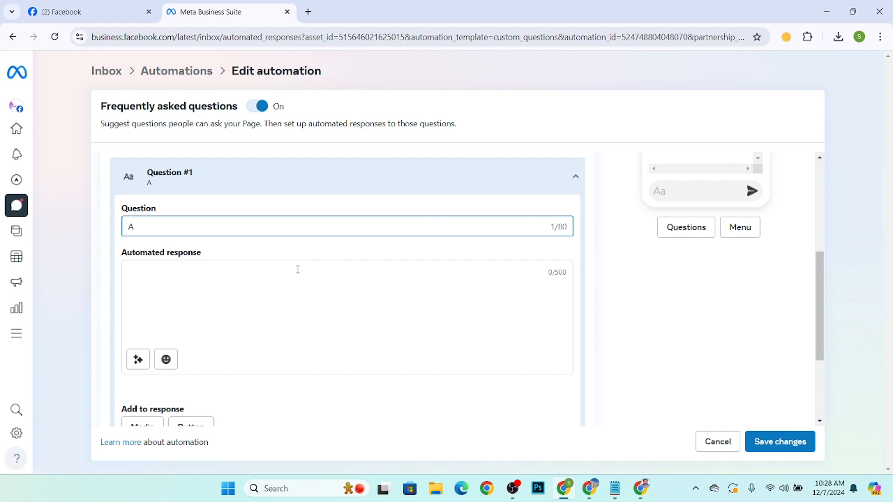
{"action": "key", "text": "BackSpace"}
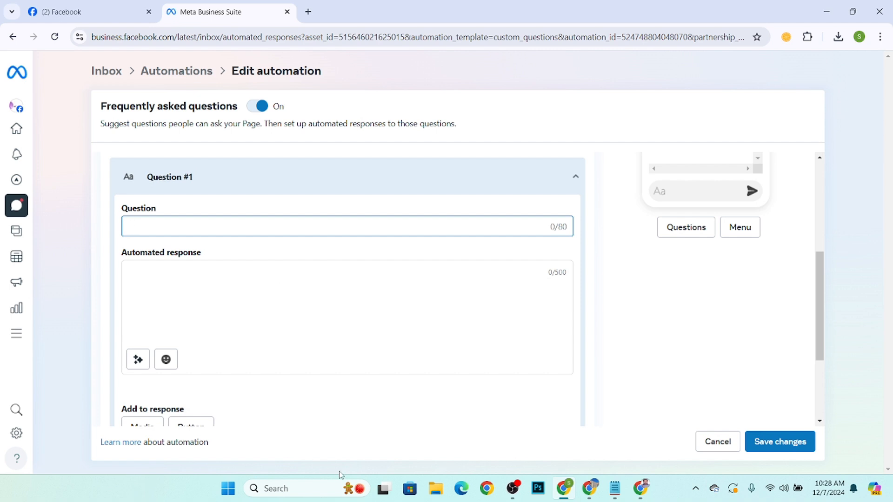
Switch the system keyboard layout to Bijoy Unicode.
{"action": "left_click", "coordinate": [697, 488]}
{"action": "left_click", "coordinate": [649, 452]}
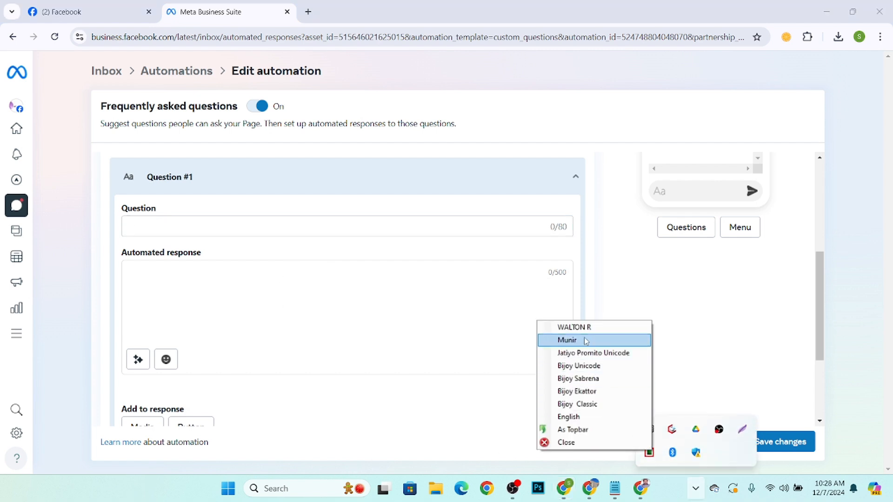
{"action": "left_click", "coordinate": [588, 365]}
Enter Question #1 as আপনাদের প্রতিষ্ঠানে ঠিকানাটা কি পেতে পারি?
{"action": "left_click", "coordinate": [125, 233]}
{"action": "type", "text": "আ"}
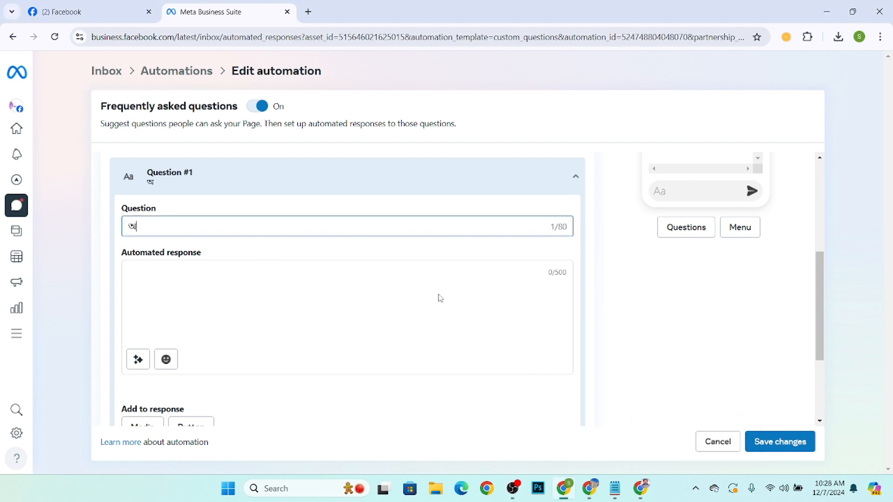
{"action": "type", "text": "পনাদের প্রতিষ্"}
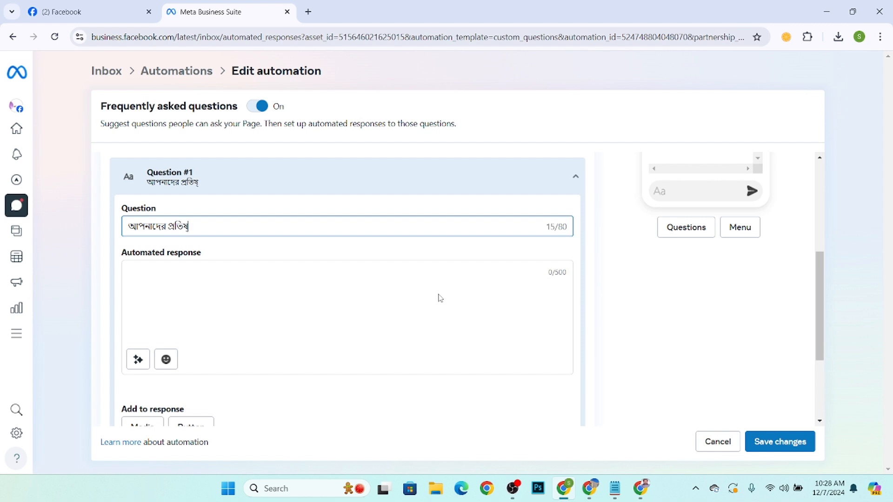
{"action": "type", "text": "ঠানে ঠিকানা"}
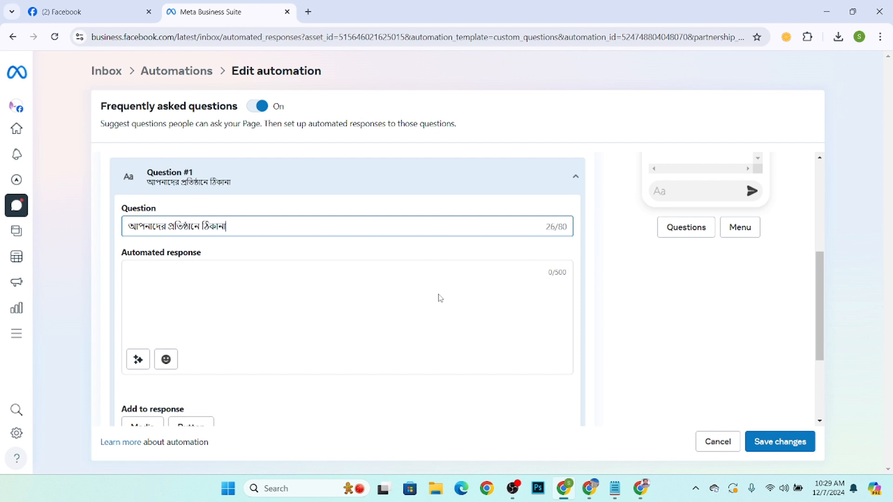
{"action": "type", "text": "টা কি পেতে "}
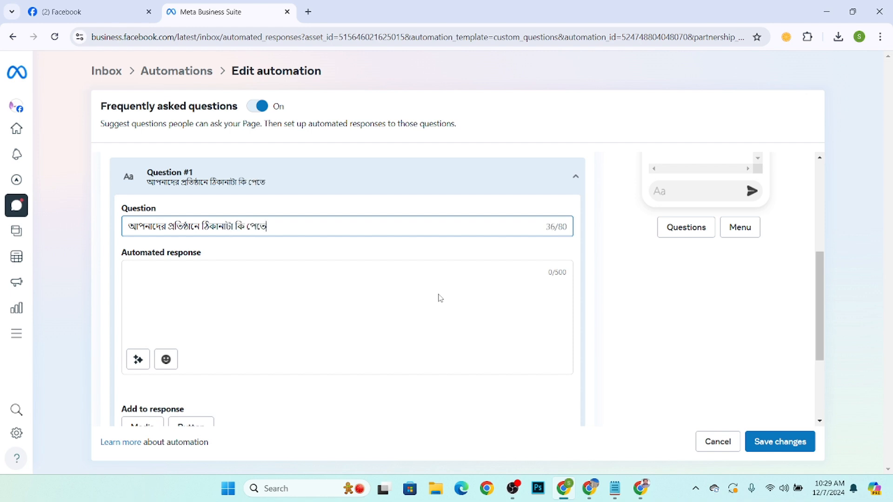
{"action": "type", "text": "পারি"}
Enter the automated response for Question #1 as 10 নং সেক্টর, উত্তরা, ঢাকা.
{"action": "left_click", "coordinate": [263, 289]}
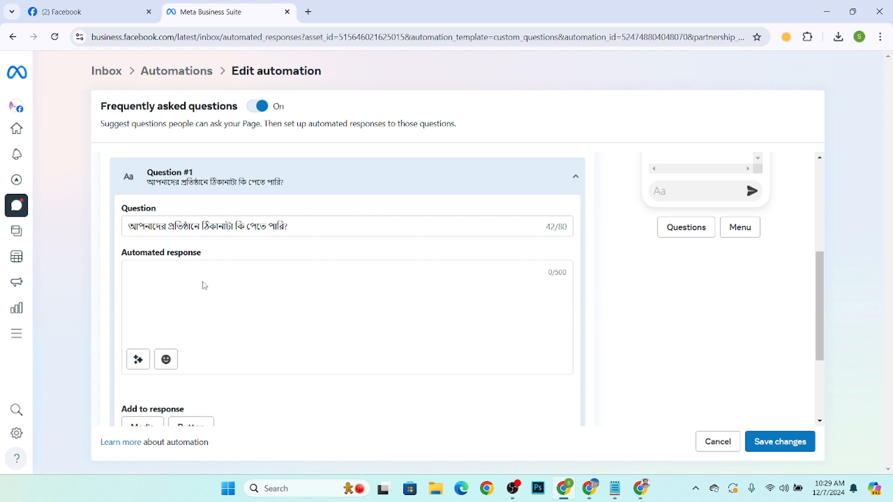
{"action": "scroll", "coordinate": [204, 286], "scroll_direction": "down", "scroll_amount": 1}
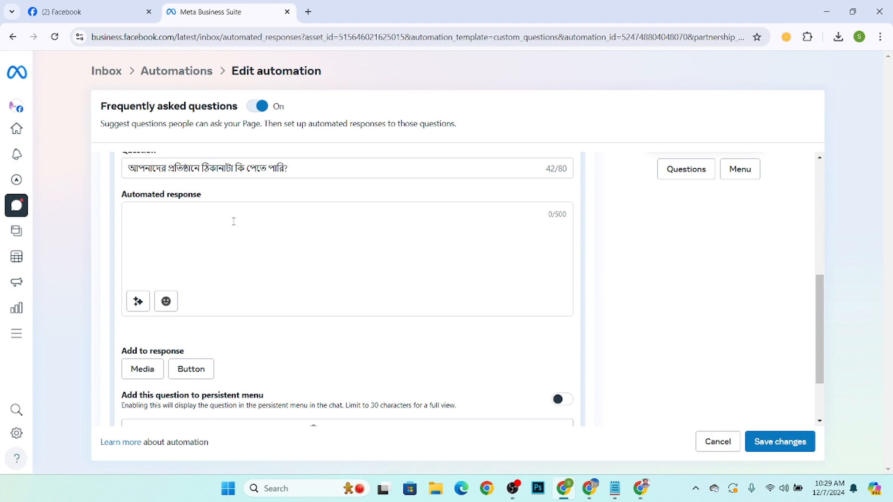
{"action": "type", "text": "10 নং সেক্টর, উত্তরা"}
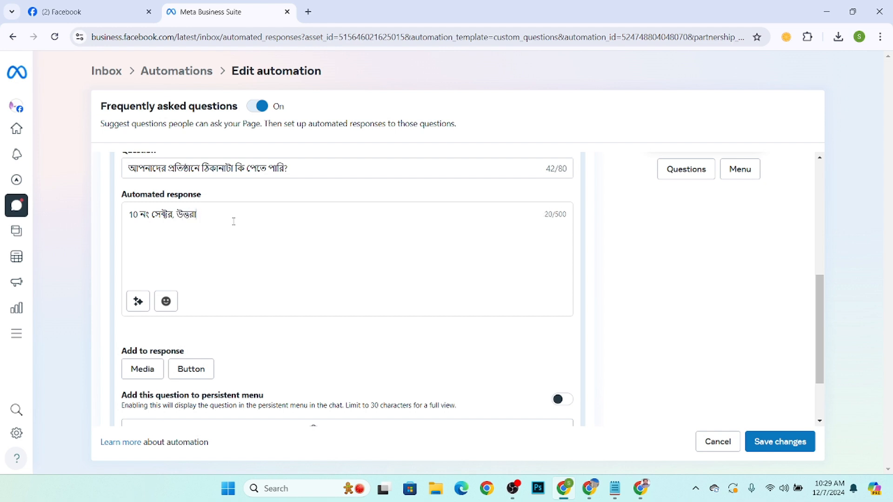
{"action": "type", "text": ", ঢাকা"}
{"action": "scroll", "coordinate": [207, 230], "scroll_direction": "up", "scroll_amount": 1}
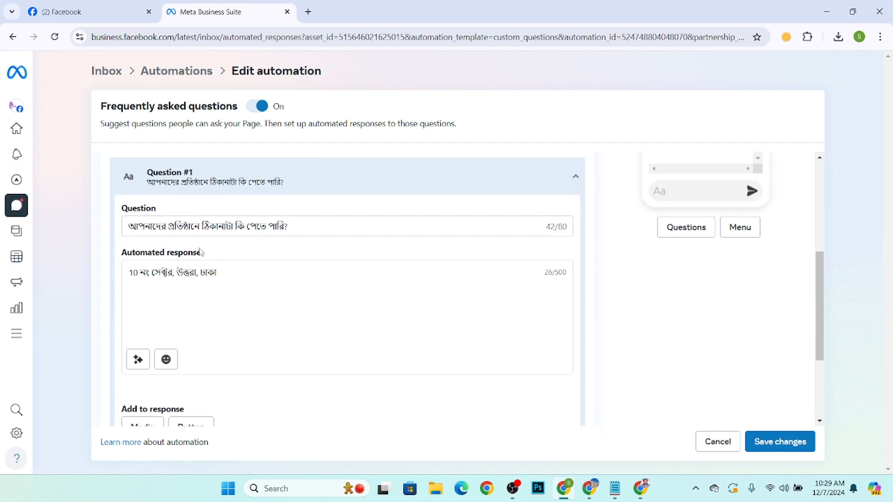
{"action": "scroll", "coordinate": [238, 262], "scroll_direction": "down", "scroll_amount": 4}
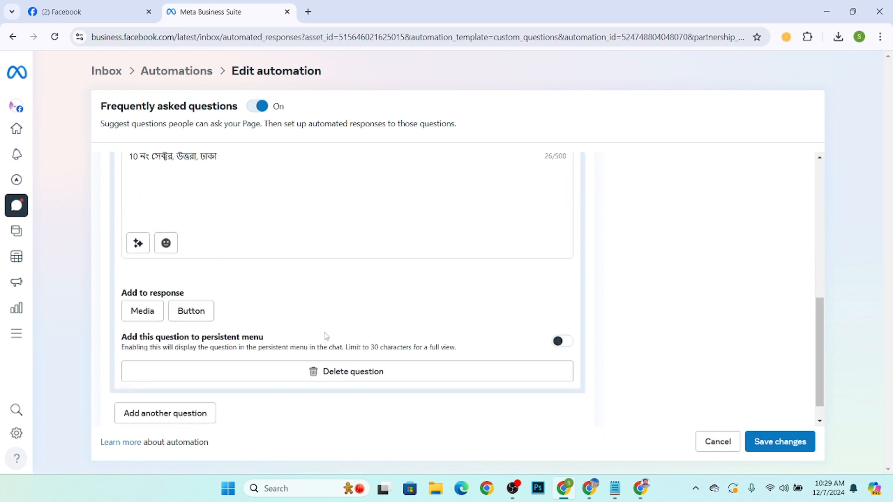
Add another question and expand the new Question #2.
{"action": "left_click", "coordinate": [164, 395]}
{"action": "scroll", "coordinate": [191, 339], "scroll_direction": "down", "scroll_amount": 1}
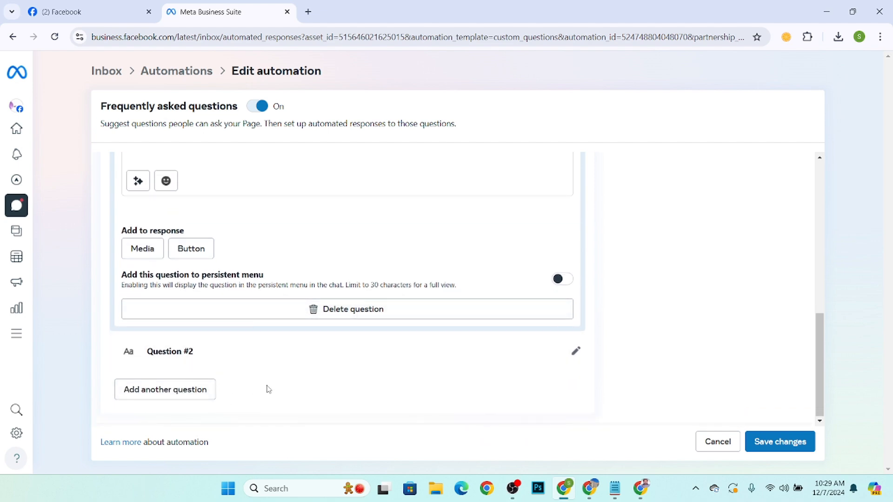
{"action": "scroll", "coordinate": [407, 273], "scroll_direction": "up", "scroll_amount": 3}
{"action": "scroll", "coordinate": [321, 295], "scroll_direction": "down", "scroll_amount": 3}
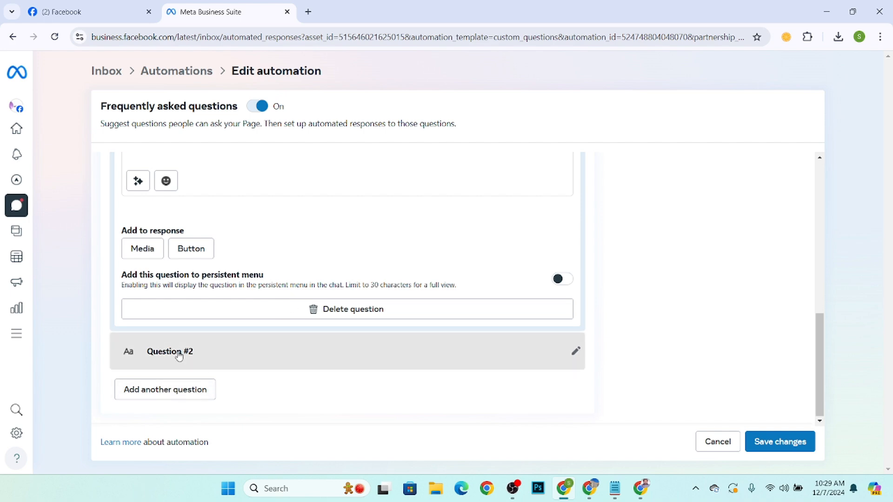
{"action": "left_click", "coordinate": [196, 352]}
{"action": "scroll", "coordinate": [196, 353], "scroll_direction": "down", "scroll_amount": 3}
{"action": "scroll", "coordinate": [185, 179], "scroll_direction": "up", "scroll_amount": 3}
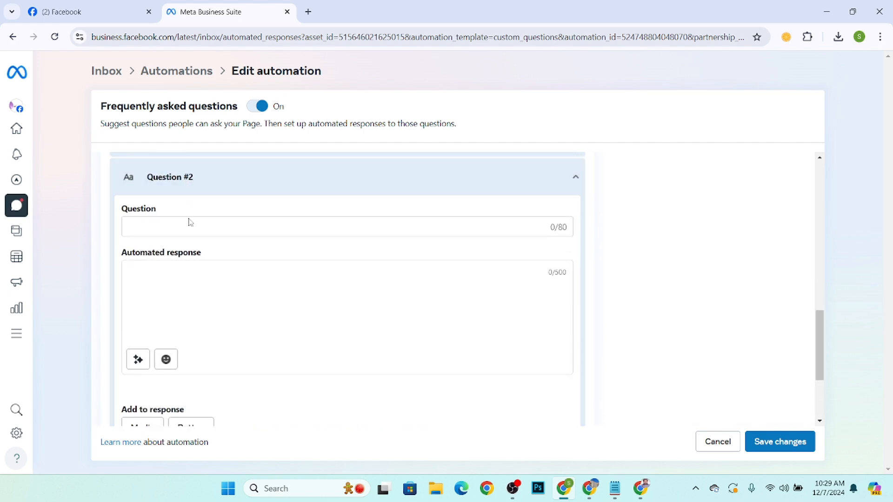
Enter Question #2 as আপনাদের প্রতিষ্ঠানের কি ওয়েবসাইট আছে?
{"action": "left_click", "coordinate": [174, 230]}
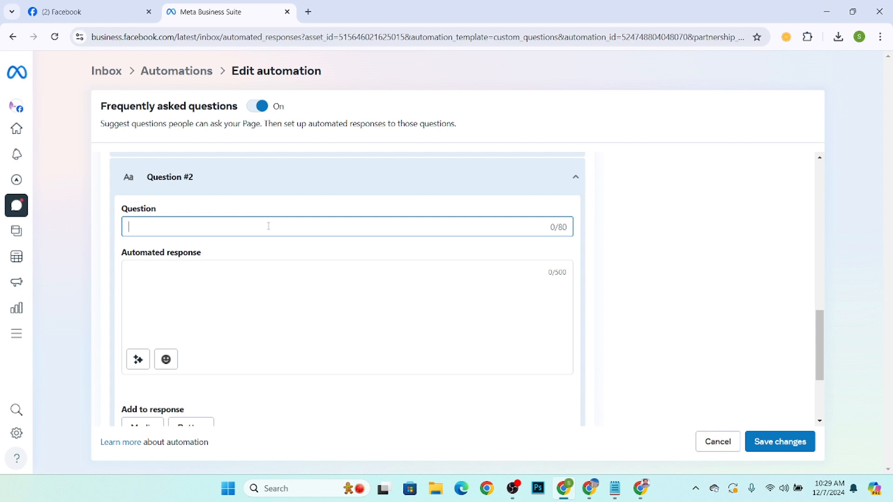
{"action": "type", "text": "আপনা"}
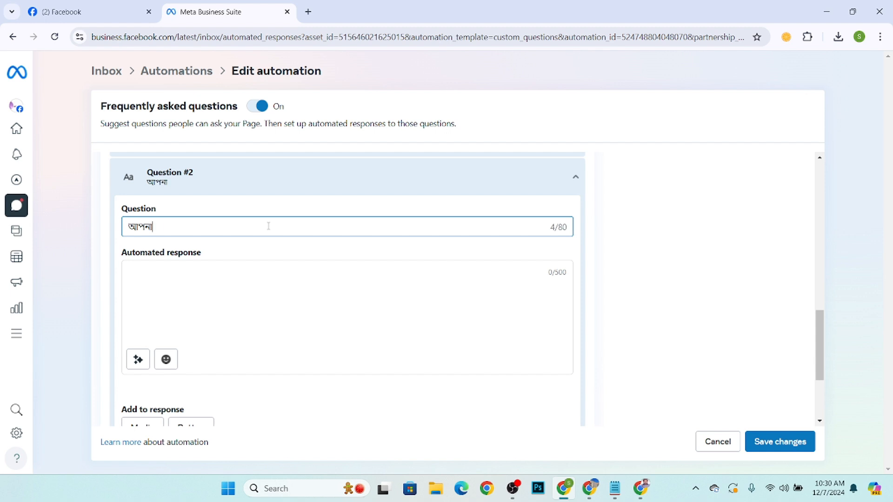
{"action": "type", "text": "দের প্রতিষ্ঠা"}
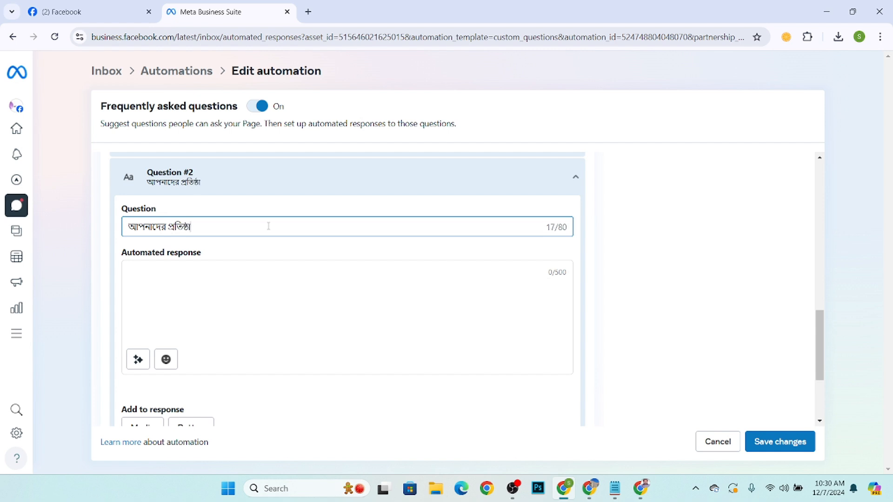
{"action": "type", "text": "নের কি ওয়েব"}
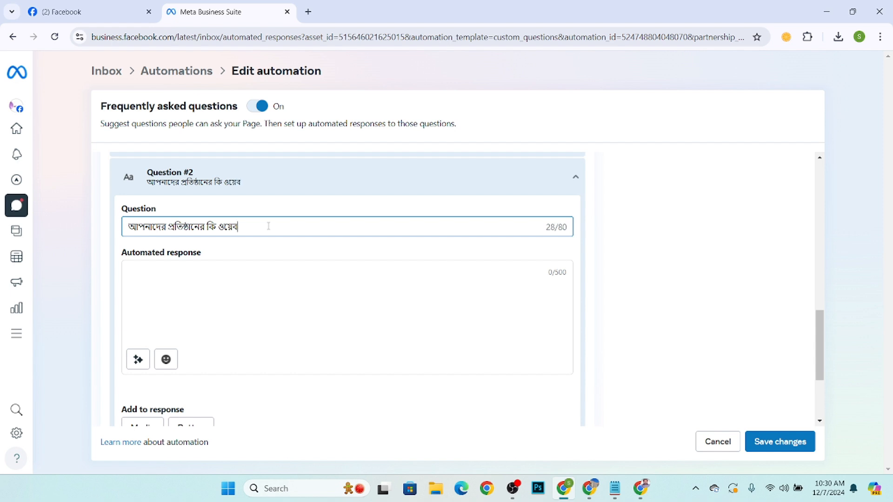
{"action": "type", "text": "সাইট আছে?"}
Try typing হ্যাঁ, as Question #2's automated response.
{"action": "left_click", "coordinate": [160, 287]}
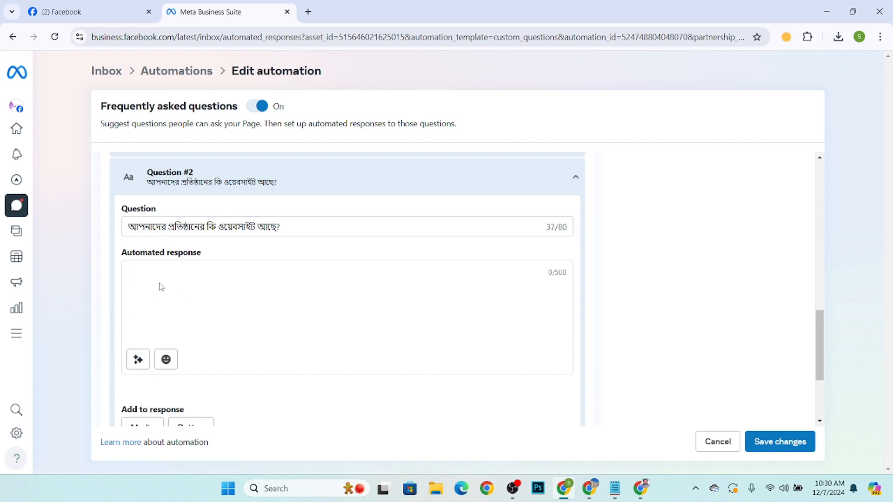
{"action": "type", "text": "হ্যা"}
{"action": "key", "text": "BackSpace"}
{"action": "key", "text": "BackSpace"}
{"action": "type", "text": "া"}
{"action": "key", "text": "BackSpace"}
{"action": "type", "text": "া"}
{"action": "key", "text": "BackSpace"}
{"action": "key", "text": "BackSpace"}
{"action": "type", "text": "হ্যা"}
{"action": "key", "text": "BackSpace"}
{"action": "key", "text": "BackSpace"}
{"action": "key", "text": "BackSpace"}
{"action": "type", "text": "হ"}
{"action": "key", "text": "BackSpace"}
{"action": "type", "text": "হ"}
{"action": "key", "text": "BackSpace"}
{"action": "type", "text": "হ্যা"}
{"action": "key", "text": "BackSpace"}
{"action": "key", "text": "BackSpace"}
{"action": "key", "text": "BackSpace"}
{"action": "key", "text": "BackSpace"}
{"action": "type", "text": "হ্যাঁ,"}
Open a new browser tab and switch the system keyboard layout to English.
{"action": "left_click", "coordinate": [308, 11]}
{"action": "type", "text": "ু"}
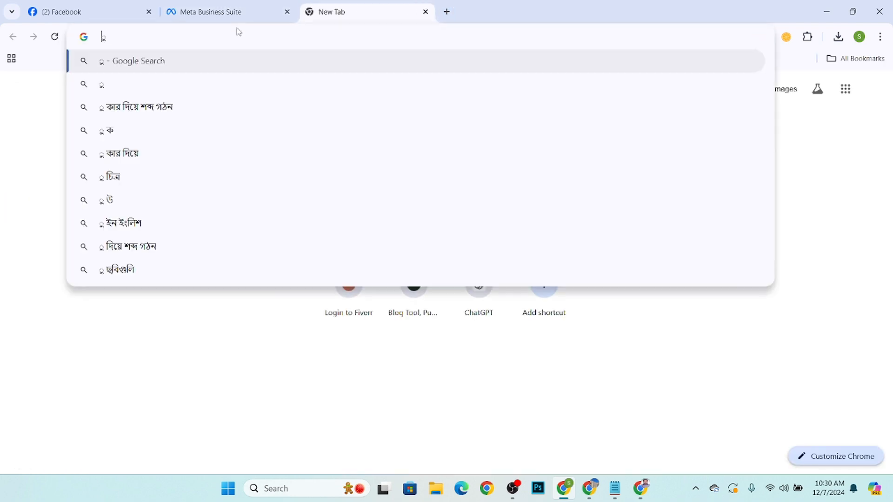
{"action": "key", "text": "BackSpace"}
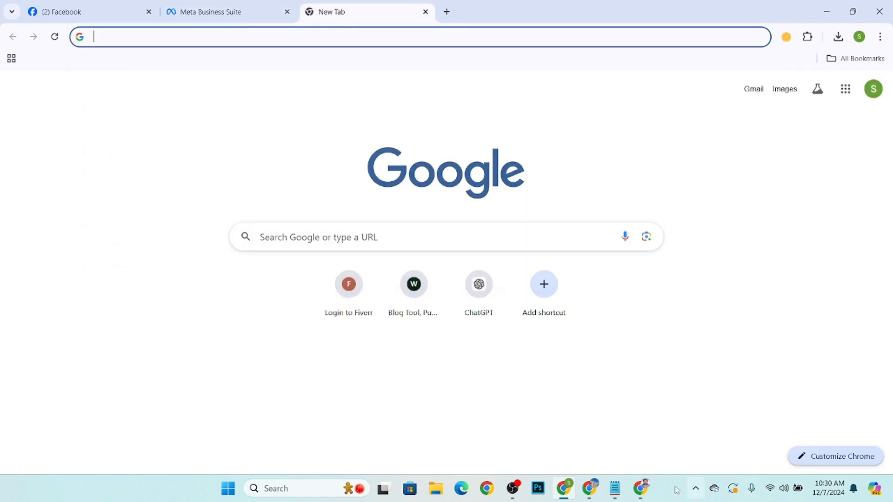
{"action": "left_click", "coordinate": [696, 488]}
{"action": "right_click", "coordinate": [652, 458]}
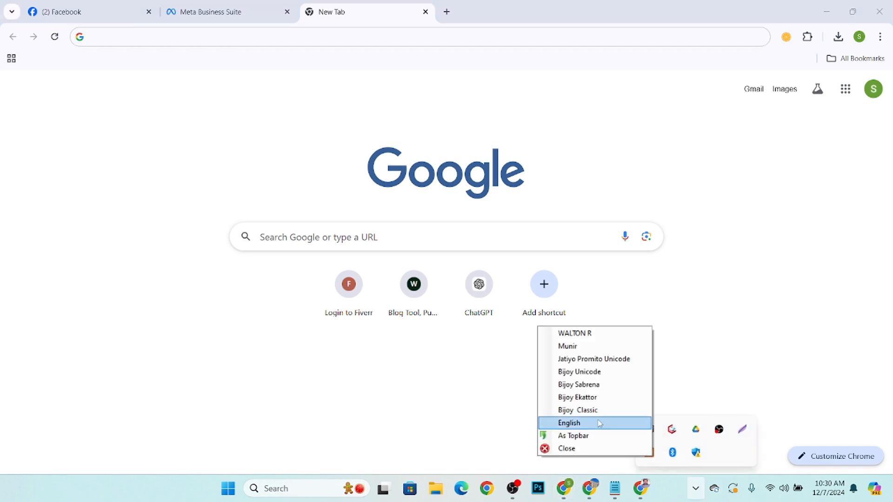
{"action": "left_click", "coordinate": [580, 423]}
Replace Question #2's automated response with Yes, digitaltech.com.bd.
{"action": "left_click", "coordinate": [48, 18]}
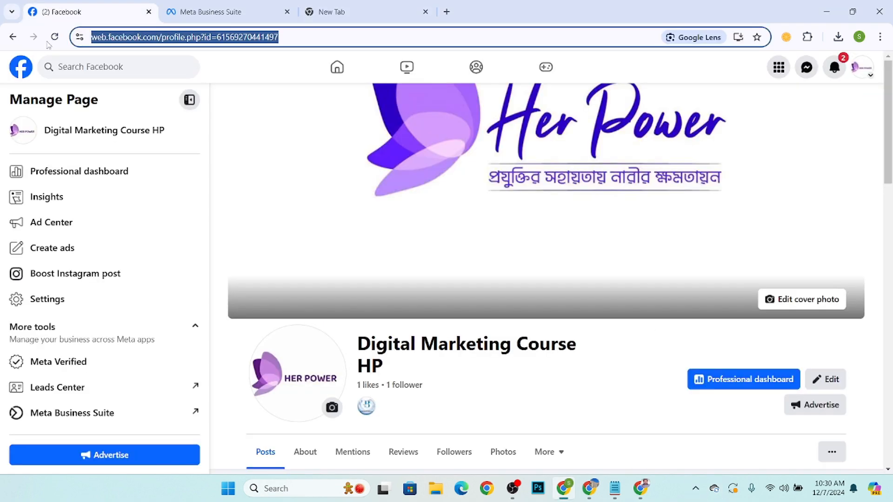
{"action": "left_click", "coordinate": [205, 15]}
{"action": "left_click_drag", "start_coordinate": [161, 273], "coordinate": [31, 267]}
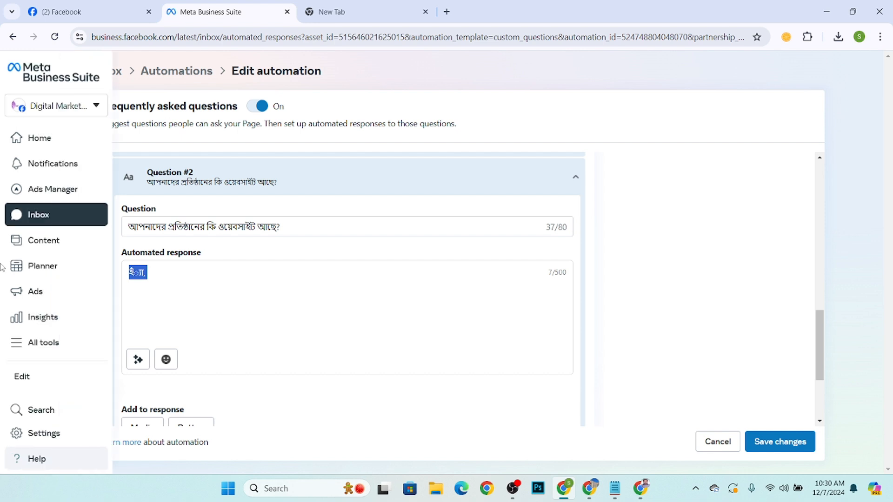
{"action": "type", "text": "Yes"}
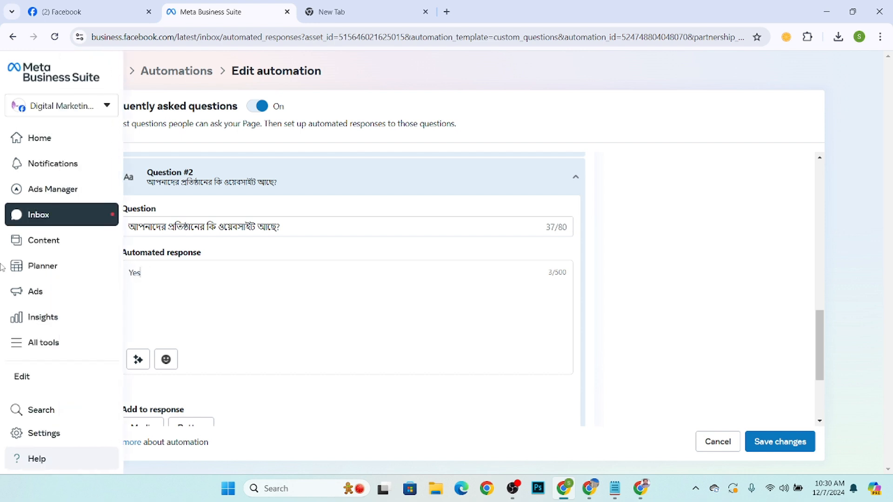
{"action": "type", "text": ", S"}
{"action": "type", "text": " di"}
{"action": "type", "text": "gita"}
{"action": "type", "text": "lted"}
{"action": "type", "text": "h"}
{"action": "type", "text": ".co"}
{"action": "type", "text": "m.bd"}
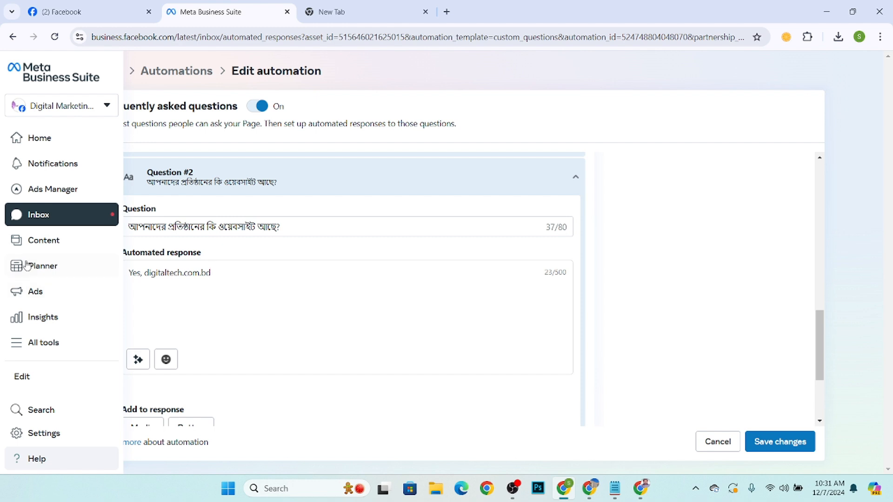
{"action": "scroll", "coordinate": [214, 279], "scroll_direction": "down", "scroll_amount": 3}
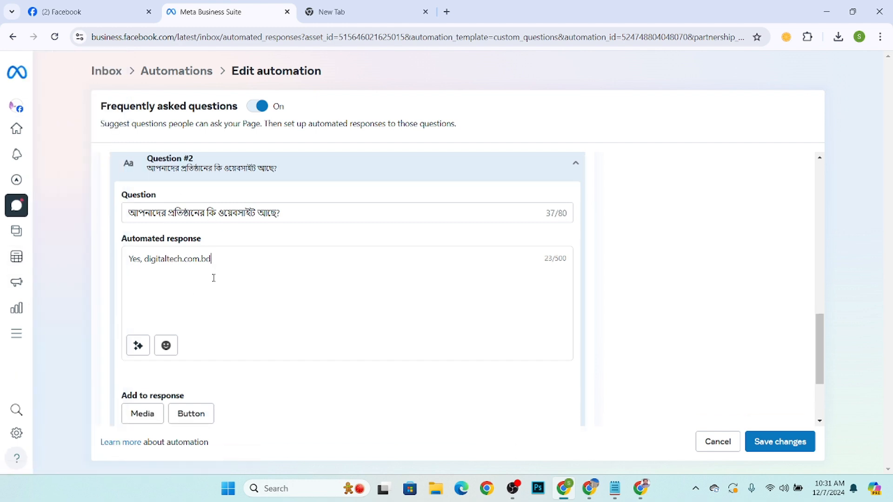
{"action": "scroll", "coordinate": [219, 205], "scroll_direction": "up", "scroll_amount": 1}
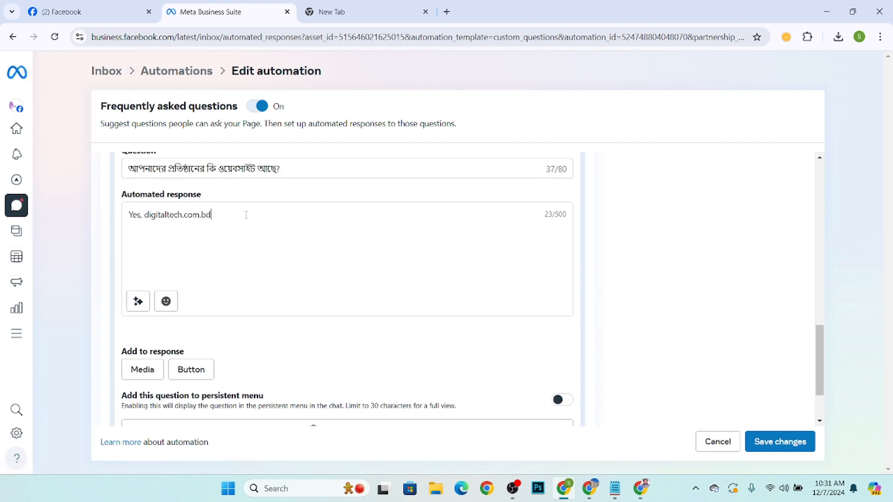
Personalize Question #2's response by adding the recipient's full name.
{"action": "left_click", "coordinate": [138, 301]}
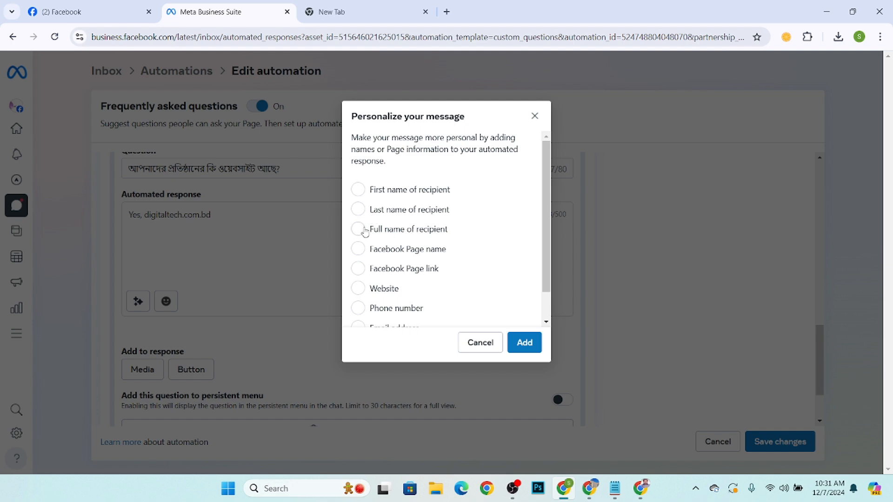
{"action": "left_click", "coordinate": [364, 229]}
{"action": "left_click", "coordinate": [524, 343]}
Save the automation changes and dismiss the confirmation notice.
{"action": "scroll", "coordinate": [251, 218], "scroll_direction": "up", "scroll_amount": 5}
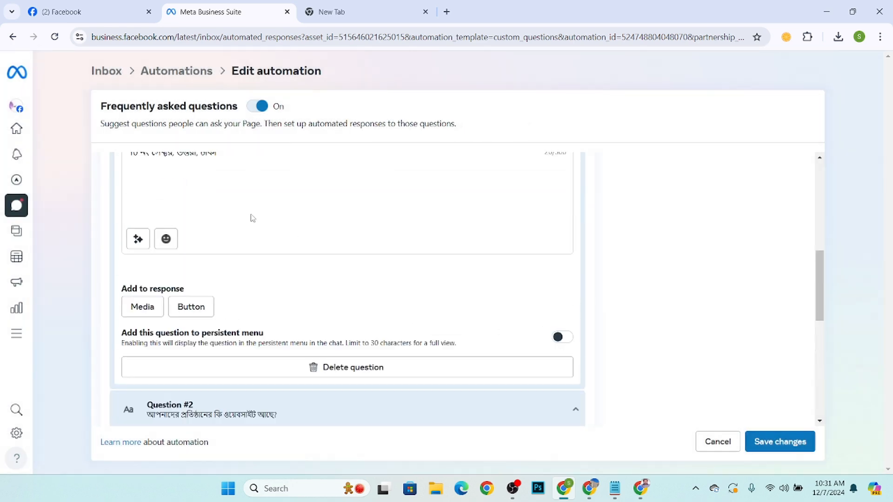
{"action": "scroll", "coordinate": [222, 223], "scroll_direction": "down", "scroll_amount": 8}
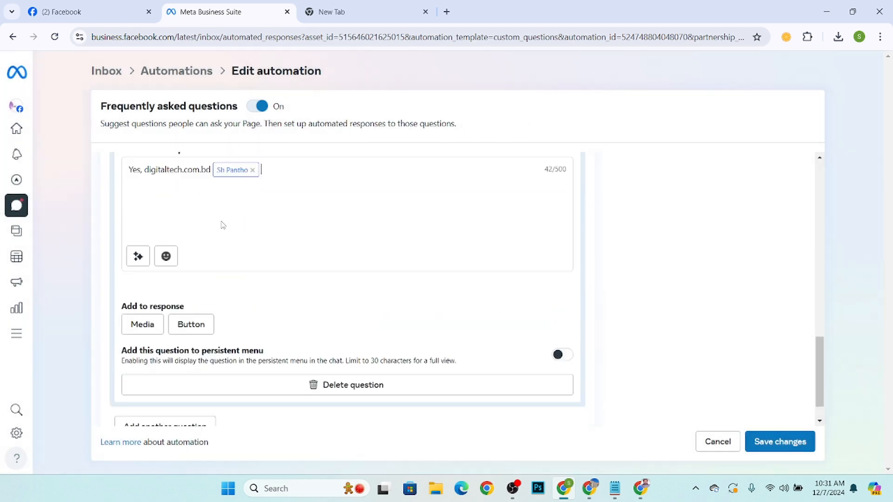
{"action": "left_click", "coordinate": [763, 442]}
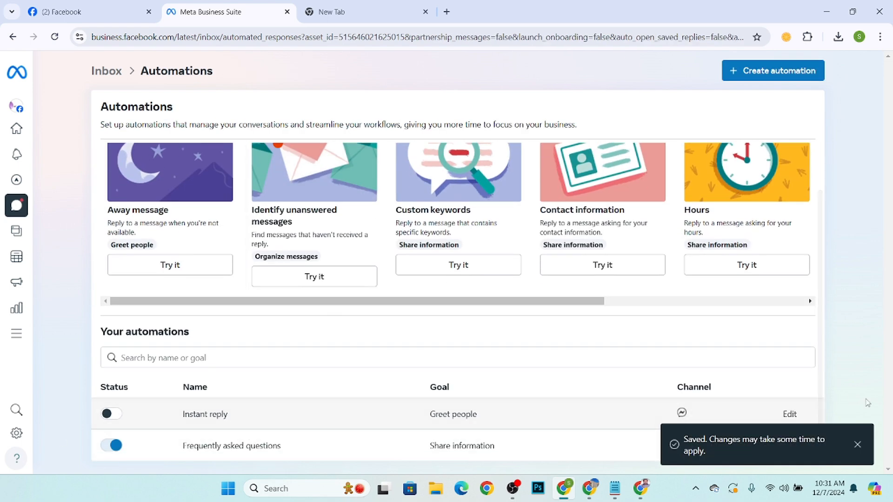
{"action": "left_click", "coordinate": [856, 445]}
Switch to the other Facebook browser window and delete the existing Messenger chat with Digital Marketing Course HP.
{"action": "left_click", "coordinate": [827, 11]}
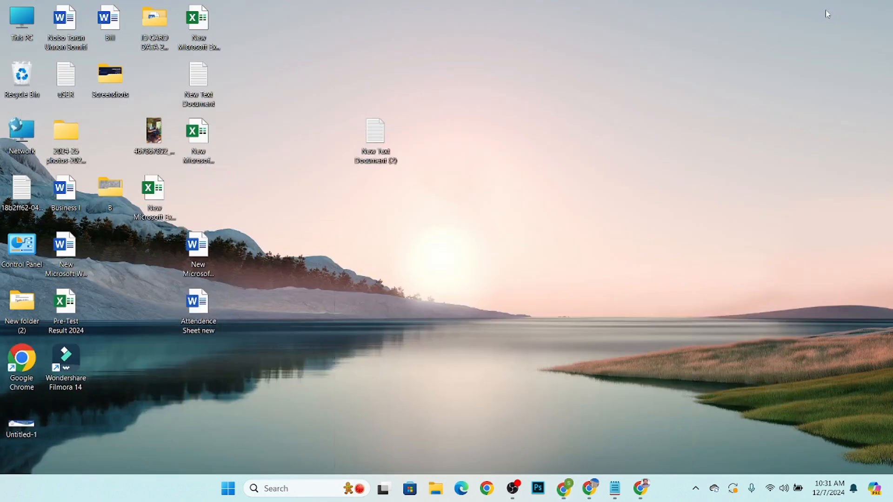
{"action": "left_click", "coordinate": [638, 488]}
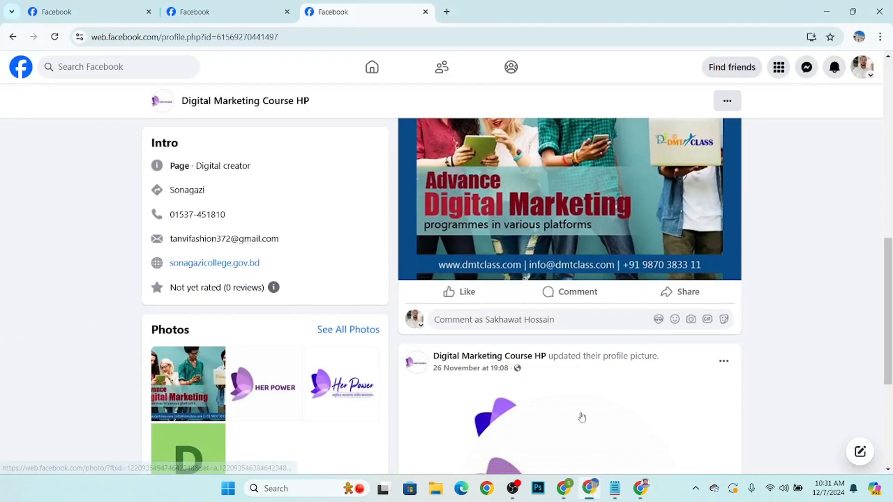
{"action": "scroll", "coordinate": [578, 414], "scroll_direction": "up", "scroll_amount": 5}
{"action": "left_click", "coordinate": [806, 70]}
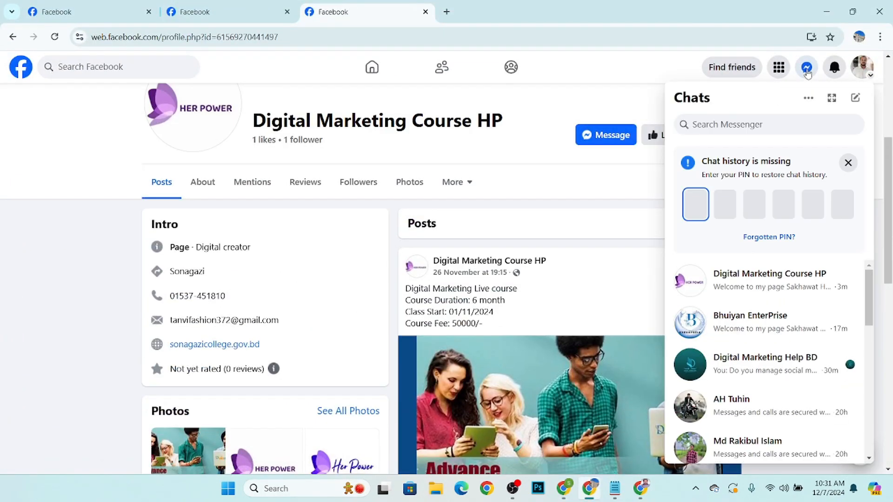
{"action": "left_click", "coordinate": [833, 281]}
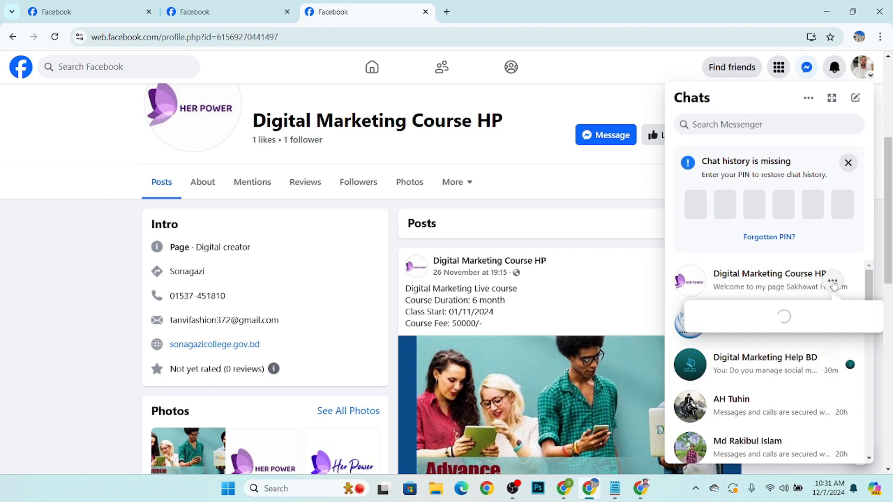
{"action": "left_click", "coordinate": [717, 452]}
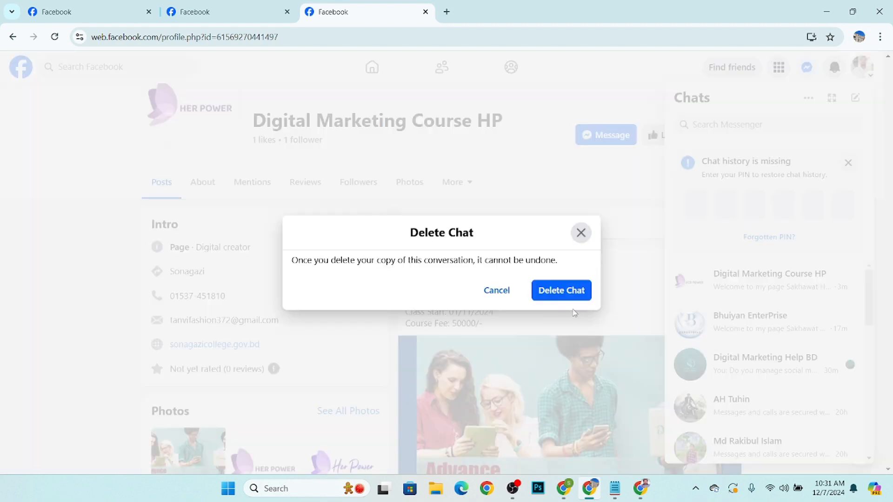
{"action": "left_click", "coordinate": [563, 293]}
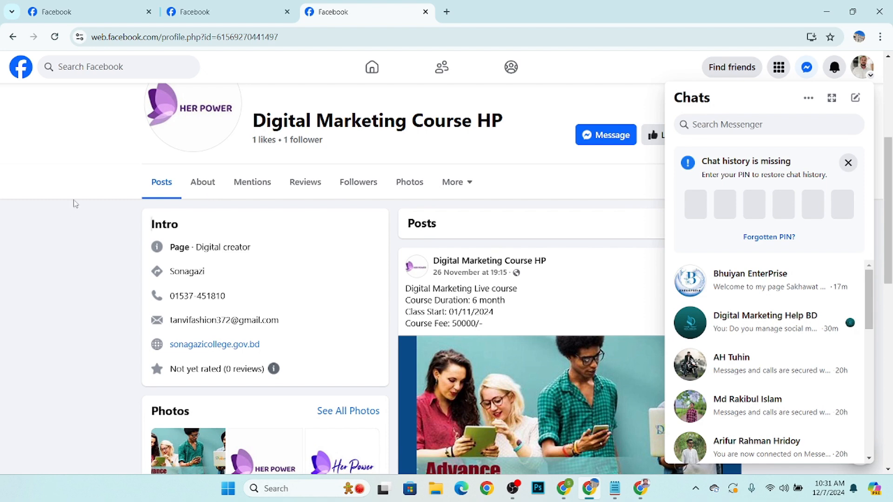
Message the Digital Marketing Course HP page, send the first suggested address question, and close the chat after reading the reply.
{"action": "scroll", "coordinate": [637, 203], "scroll_direction": "up", "scroll_amount": 4}
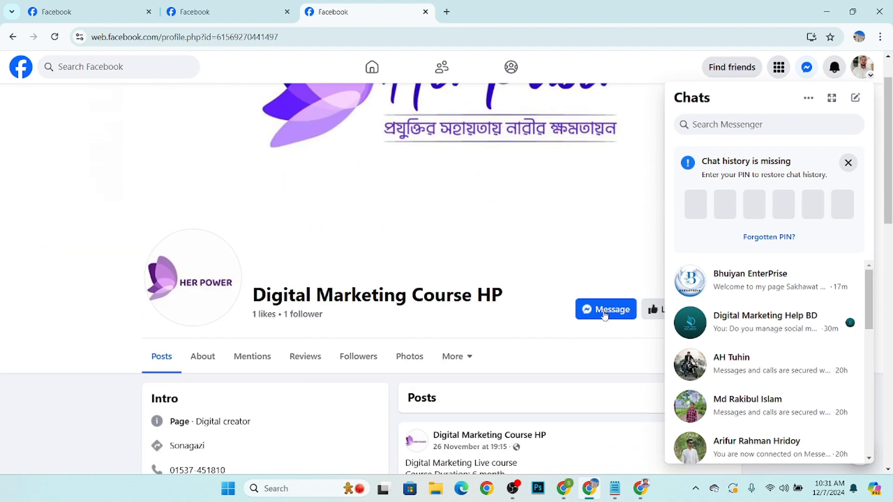
{"action": "left_click", "coordinate": [605, 313]}
{"action": "left_click", "coordinate": [805, 70]}
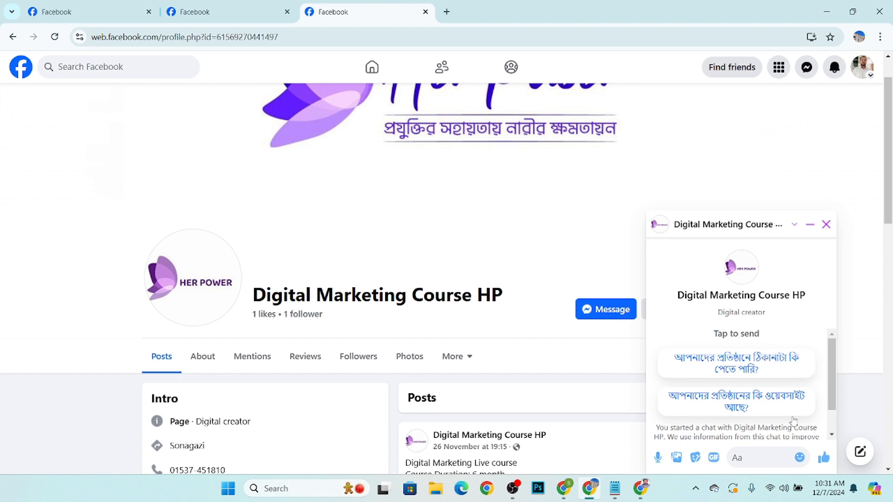
{"action": "left_click", "coordinate": [736, 368]}
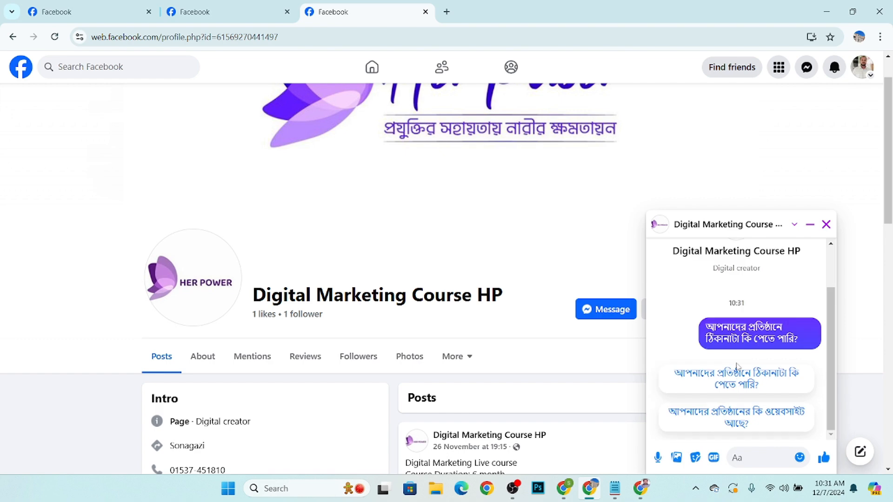
{"action": "scroll", "coordinate": [114, 142], "scroll_direction": "down", "scroll_amount": 5}
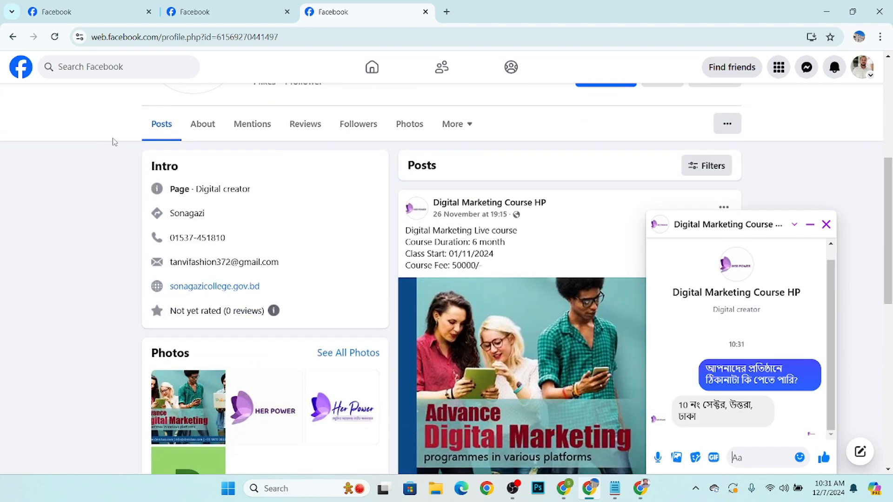
{"action": "left_click_drag", "start_coordinate": [679, 405], "coordinate": [702, 421]}
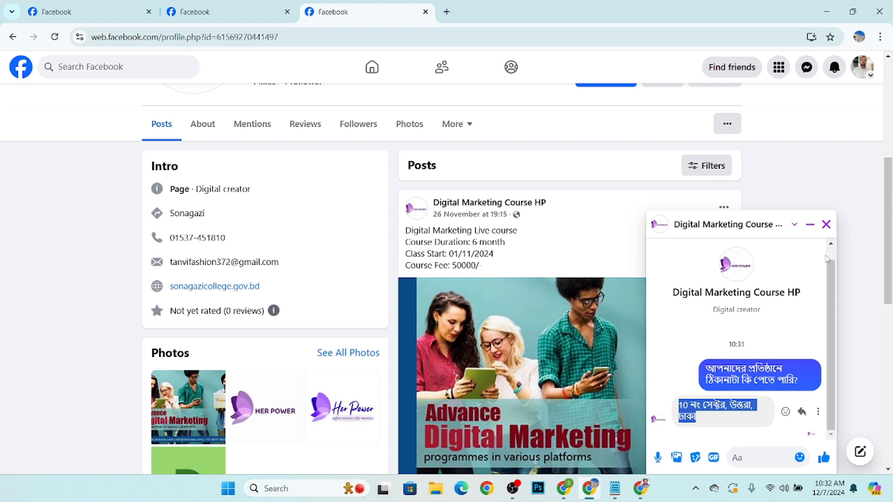
{"action": "left_click", "coordinate": [825, 225]}
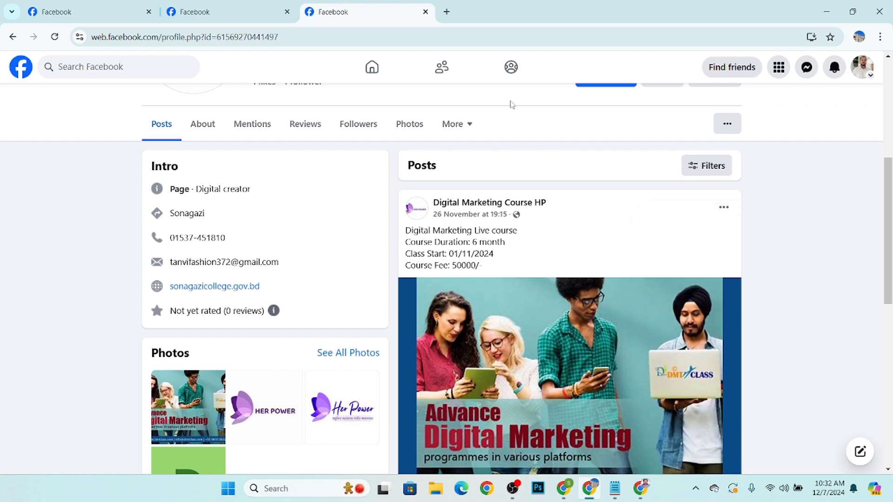
Return to the Meta Business Suite window and turn off the Frequently asked questions automation.
{"action": "left_click", "coordinate": [203, 4]}
{"action": "left_click", "coordinate": [408, 6]}
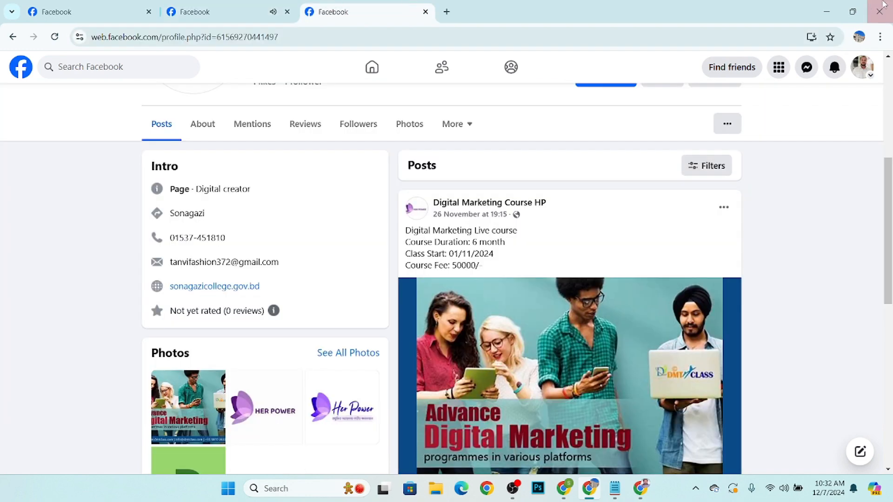
{"action": "left_click", "coordinate": [832, 6]}
{"action": "left_click", "coordinate": [589, 488]}
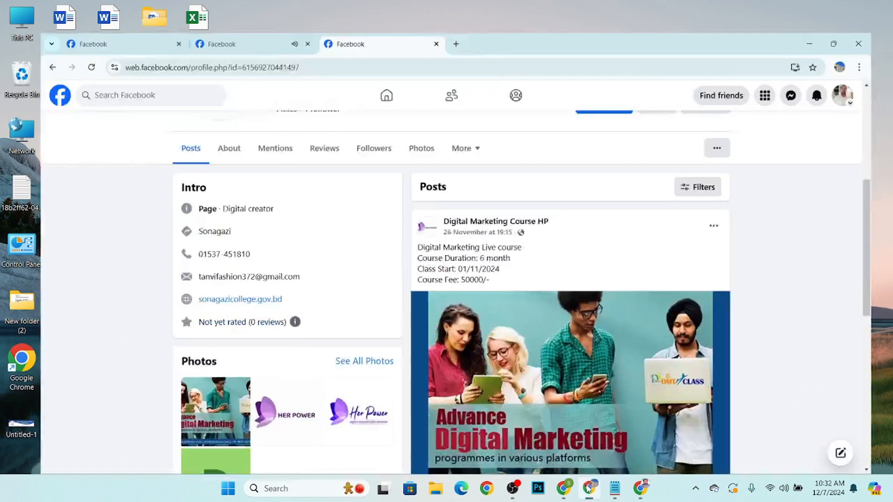
{"action": "left_click", "coordinate": [225, 7]}
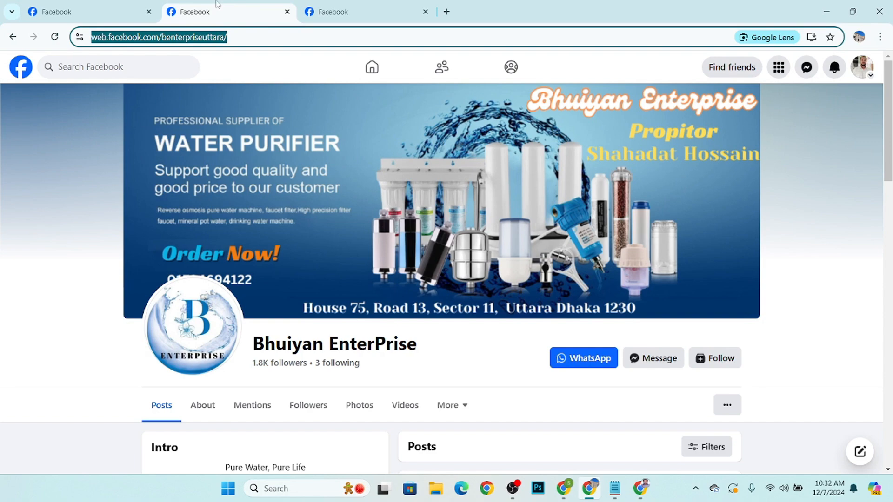
{"action": "left_click", "coordinate": [86, 3]}
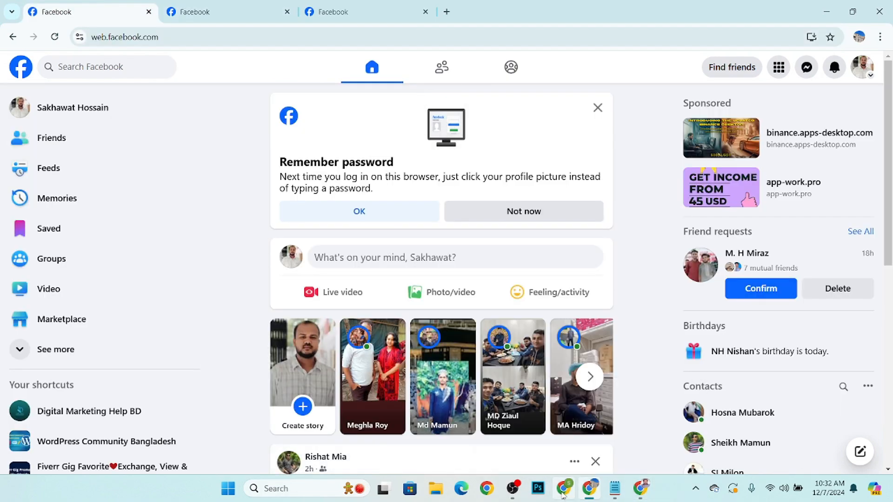
{"action": "left_click", "coordinate": [563, 492]}
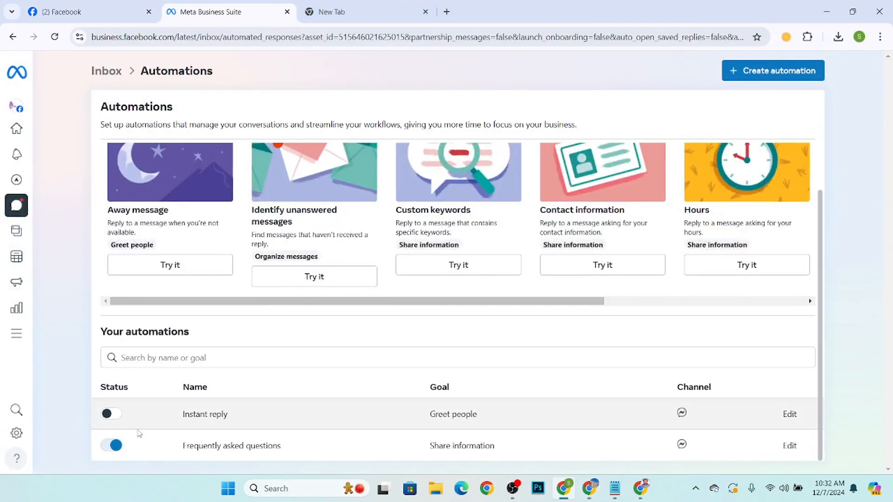
{"action": "left_click", "coordinate": [111, 446]}
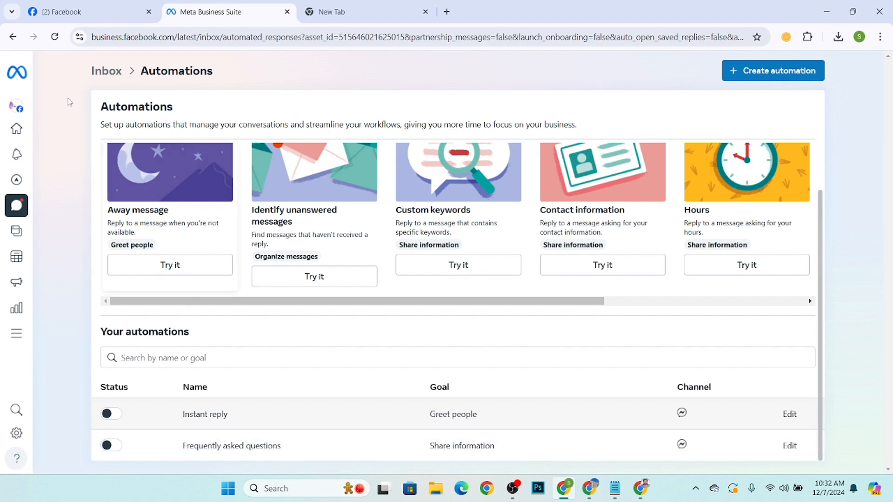
Reload the Automations page and create a new automation from the Away message template.
{"action": "left_click", "coordinate": [52, 36]}
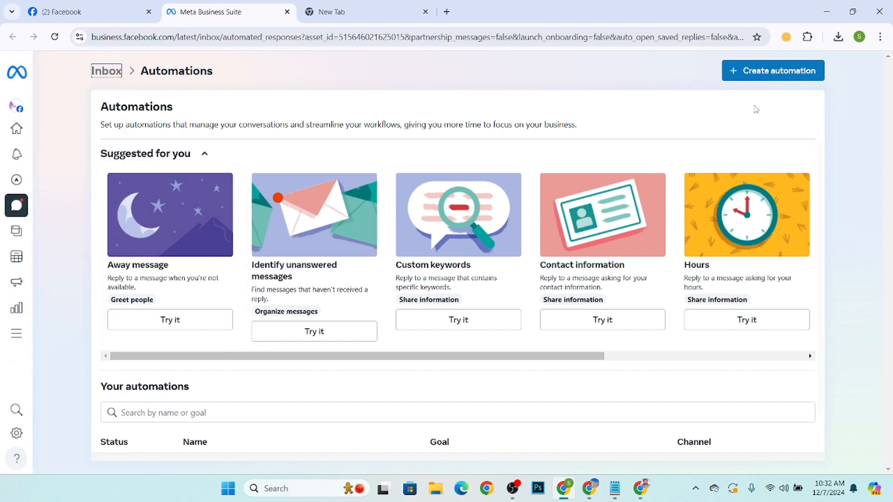
{"action": "left_click", "coordinate": [759, 71]}
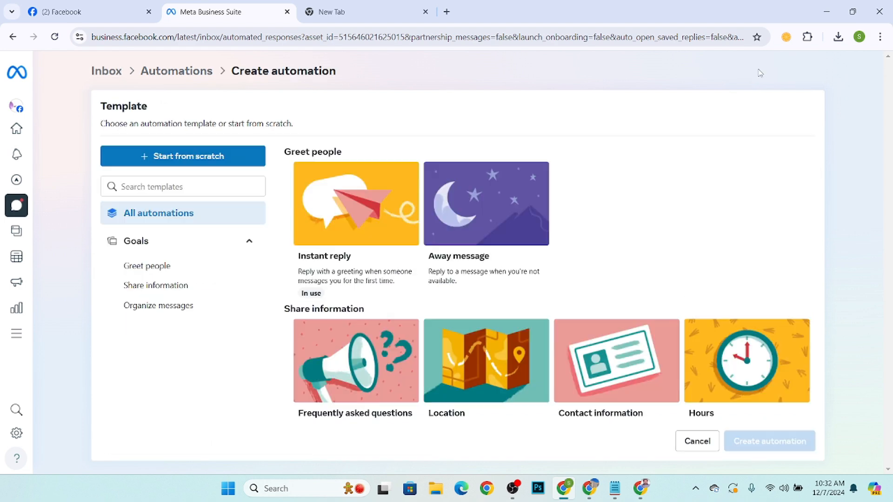
{"action": "scroll", "coordinate": [626, 192], "scroll_direction": "down", "scroll_amount": 2}
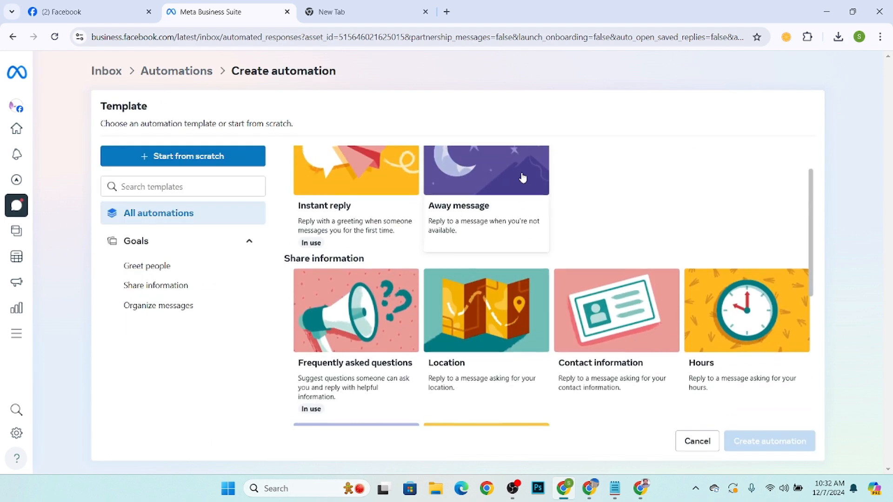
{"action": "scroll", "coordinate": [522, 194], "scroll_direction": "up", "scroll_amount": 2}
{"action": "left_click", "coordinate": [522, 195]}
{"action": "scroll", "coordinate": [558, 260], "scroll_direction": "down", "scroll_amount": 5}
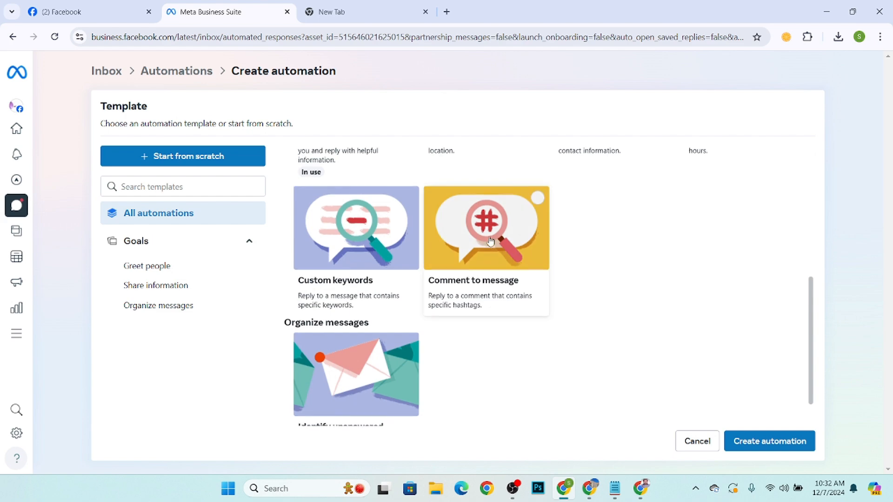
{"action": "scroll", "coordinate": [512, 209], "scroll_direction": "up", "scroll_amount": 5}
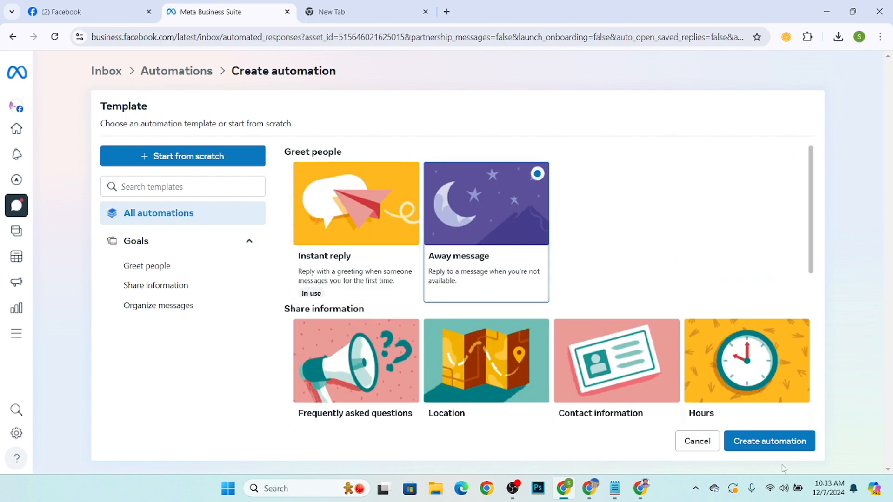
{"action": "left_click", "coordinate": [779, 450]}
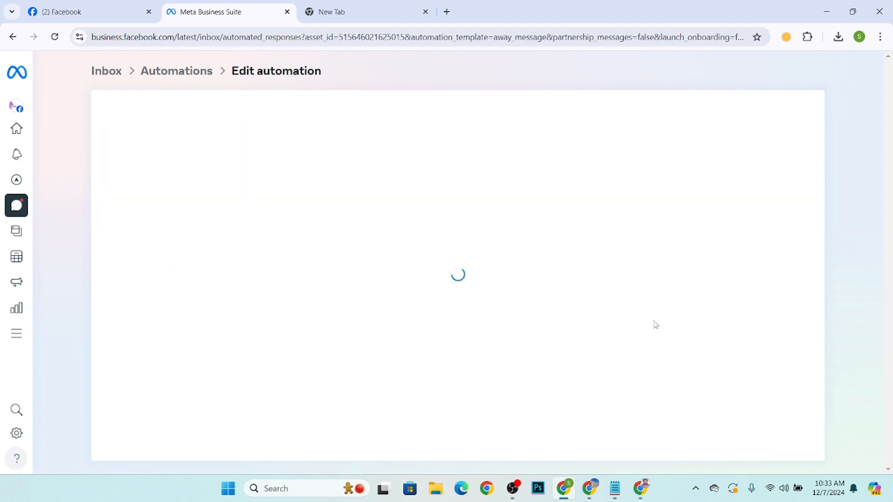
Select Messenger as the channel for the Away message automation.
{"action": "scroll", "coordinate": [343, 291], "scroll_direction": "down", "scroll_amount": 4}
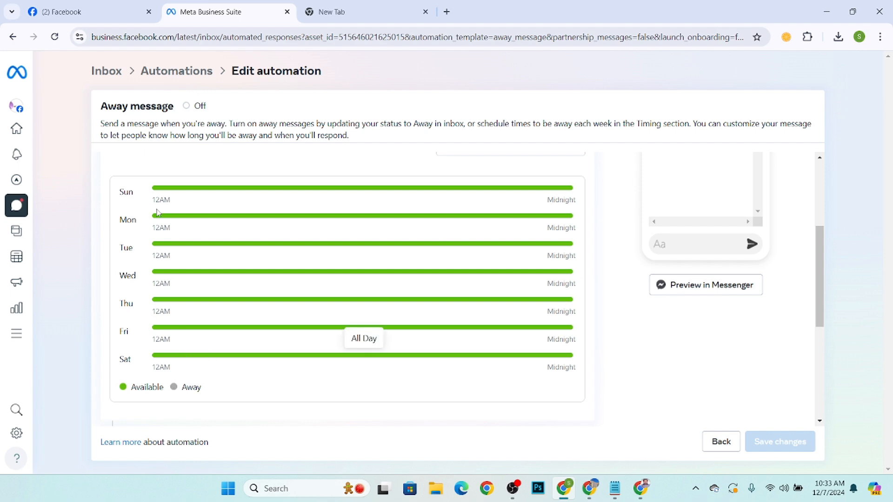
{"action": "scroll", "coordinate": [214, 232], "scroll_direction": "up", "scroll_amount": 3}
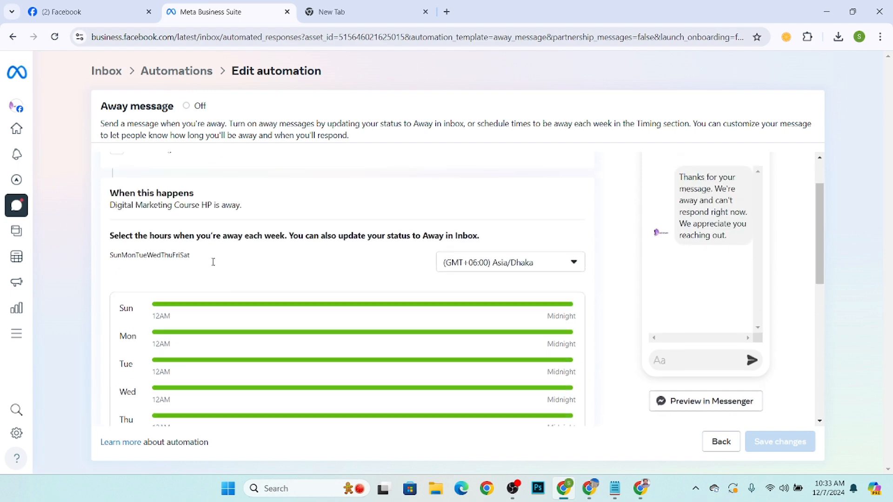
{"action": "scroll", "coordinate": [307, 292], "scroll_direction": "up", "scroll_amount": 2}
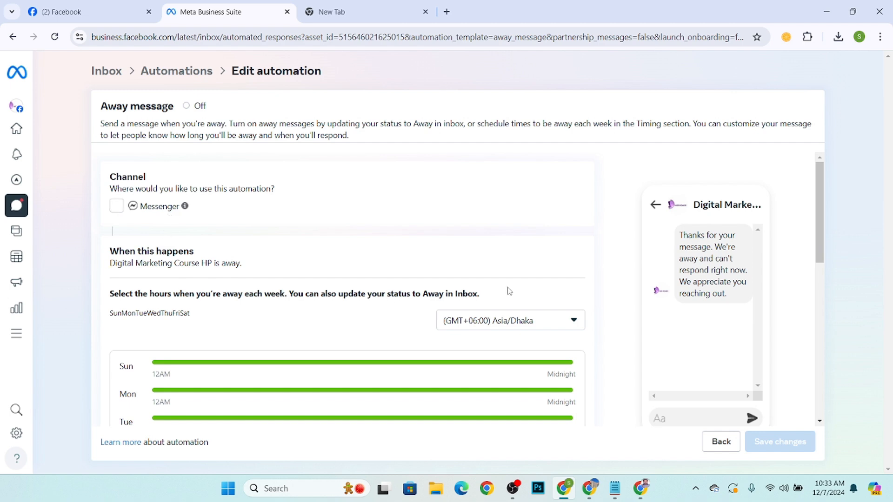
{"action": "scroll", "coordinate": [454, 303], "scroll_direction": "down", "scroll_amount": 2}
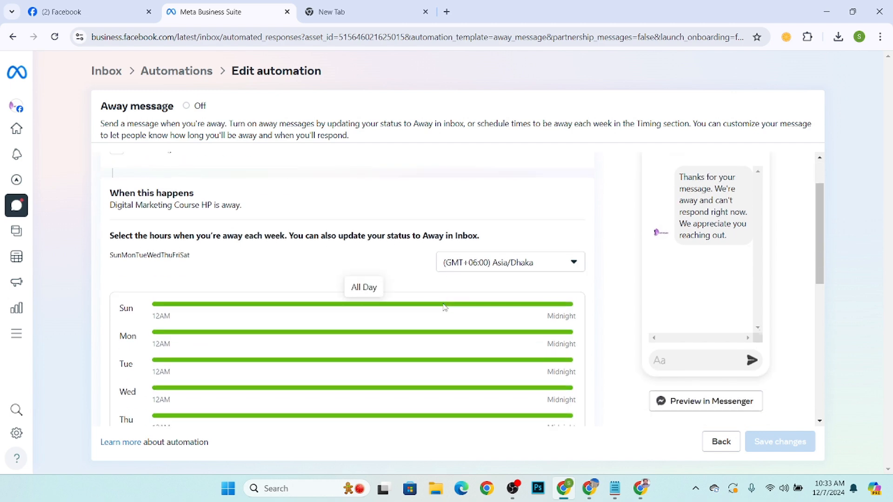
{"action": "scroll", "coordinate": [444, 306], "scroll_direction": "up", "scroll_amount": 2}
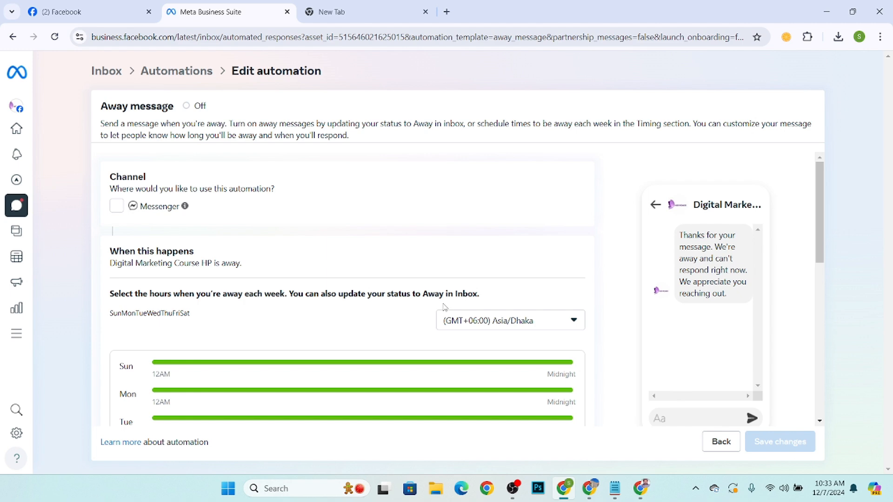
{"action": "left_click", "coordinate": [116, 206]}
{"action": "scroll", "coordinate": [216, 219], "scroll_direction": "down", "scroll_amount": 2}
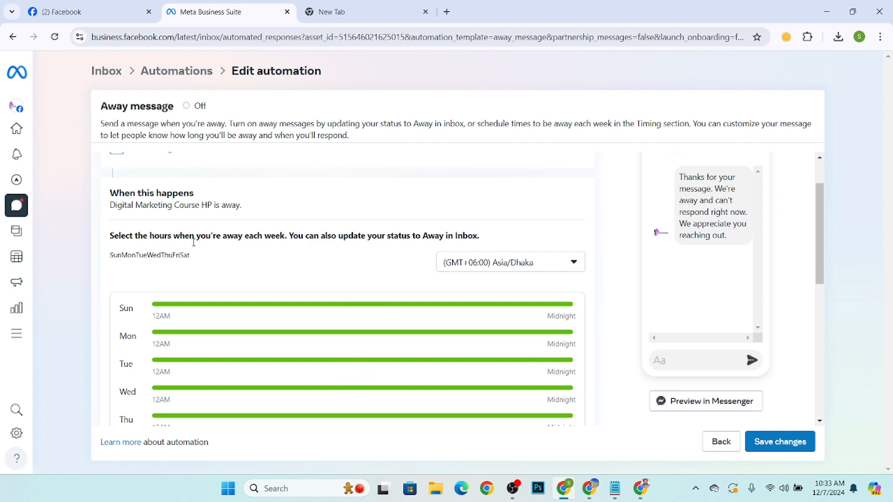
Select Saturday in the away schedule and set its away hours from 9:30 AM to 11:00 AM.
{"action": "left_click", "coordinate": [187, 256]}
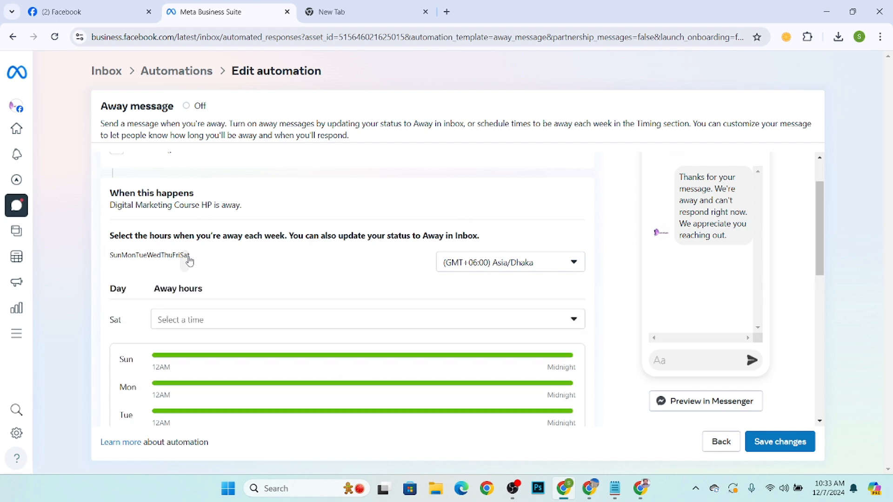
{"action": "left_click", "coordinate": [186, 320]}
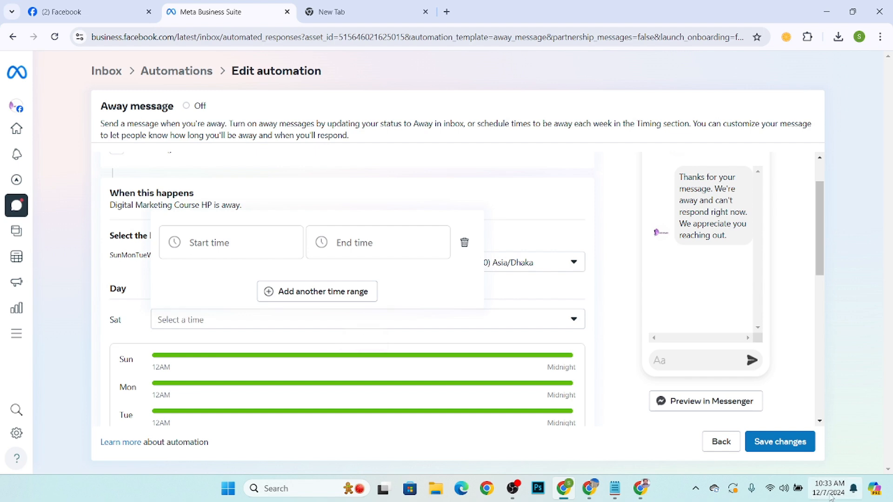
{"action": "left_click", "coordinate": [232, 239]}
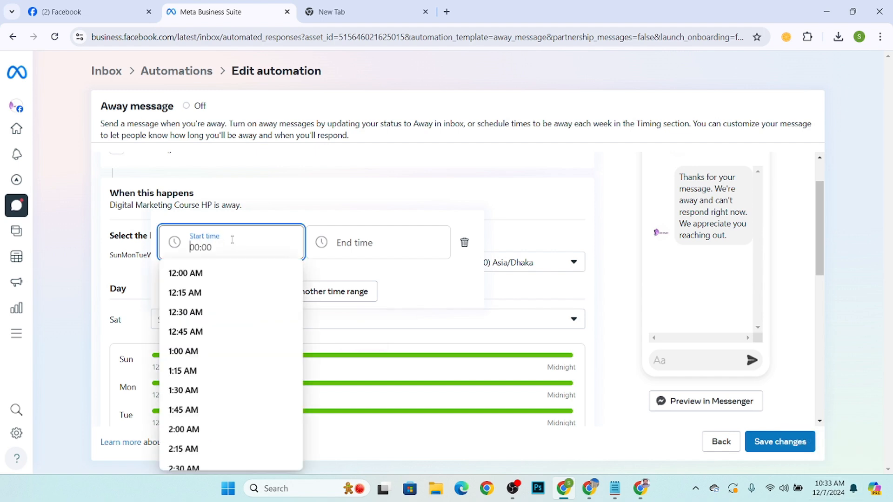
{"action": "scroll", "coordinate": [207, 307], "scroll_direction": "down", "scroll_amount": 2}
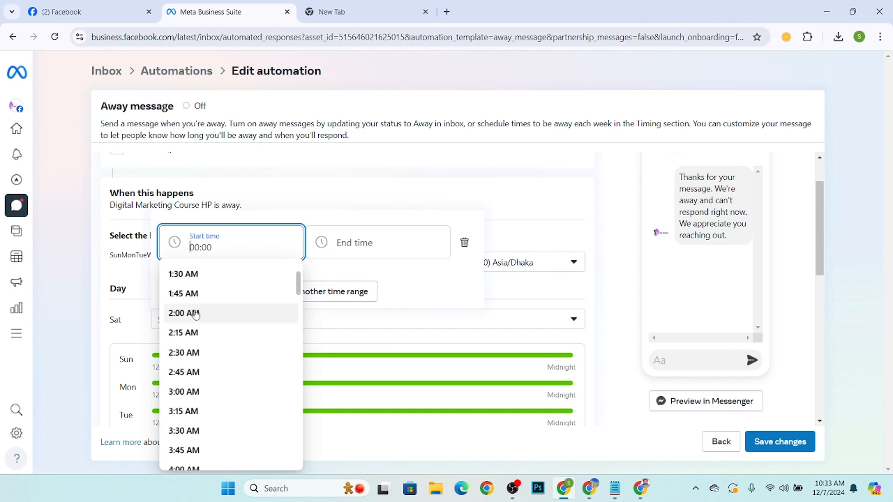
{"action": "scroll", "coordinate": [197, 361], "scroll_direction": "down", "scroll_amount": 8}
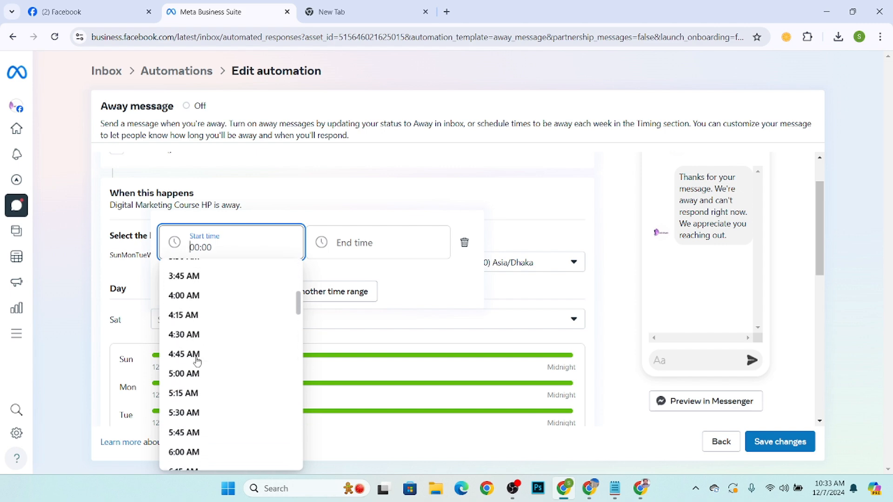
{"action": "scroll", "coordinate": [195, 362], "scroll_direction": "down", "scroll_amount": 3}
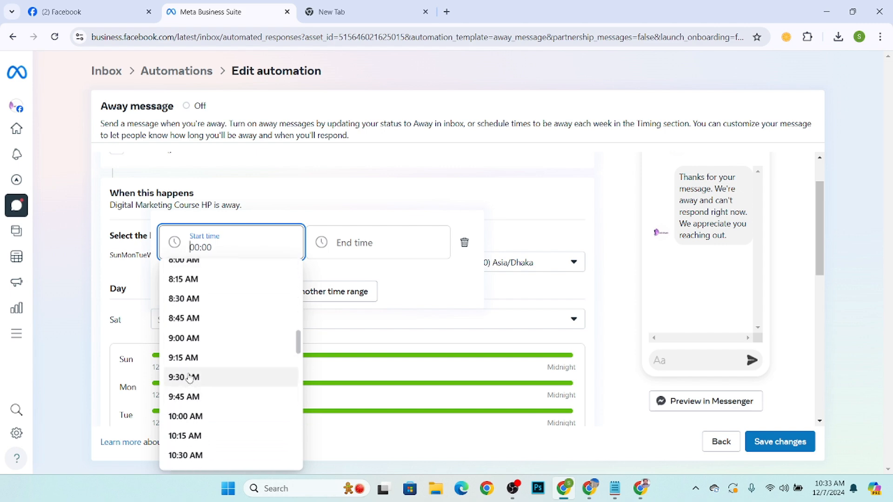
{"action": "left_click", "coordinate": [188, 377]}
{"action": "left_click", "coordinate": [356, 241]}
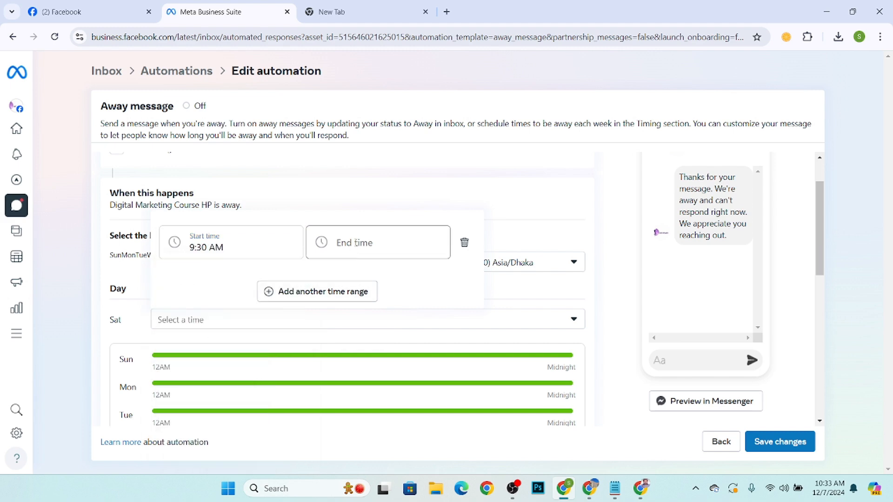
{"action": "scroll", "coordinate": [351, 367], "scroll_direction": "down", "scroll_amount": 2}
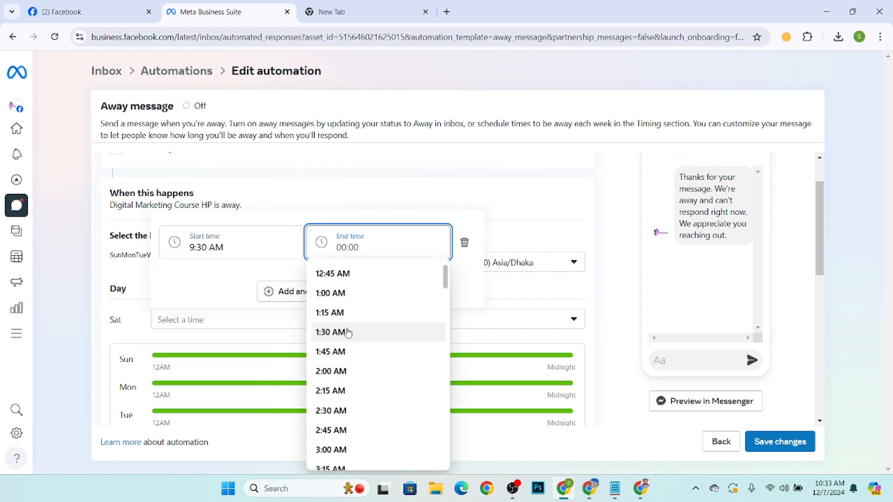
{"action": "scroll", "coordinate": [350, 353], "scroll_direction": "down", "scroll_amount": 15}
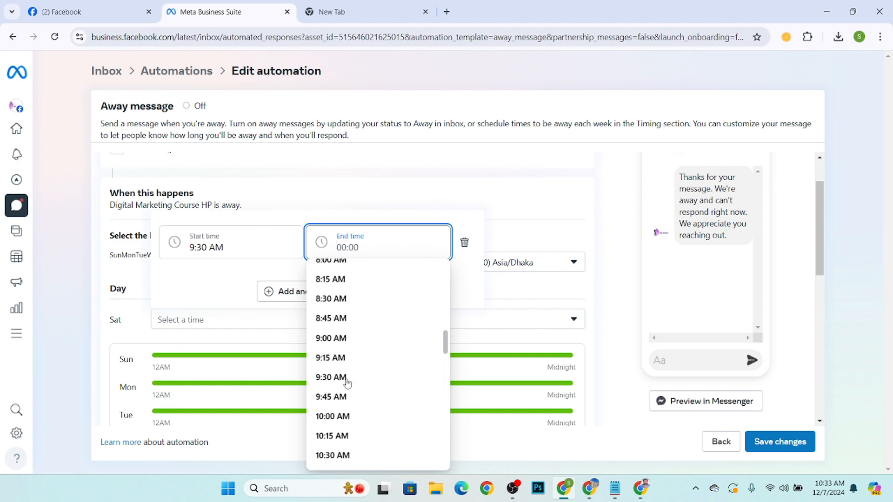
{"action": "scroll", "coordinate": [344, 380], "scroll_direction": "down", "scroll_amount": 1}
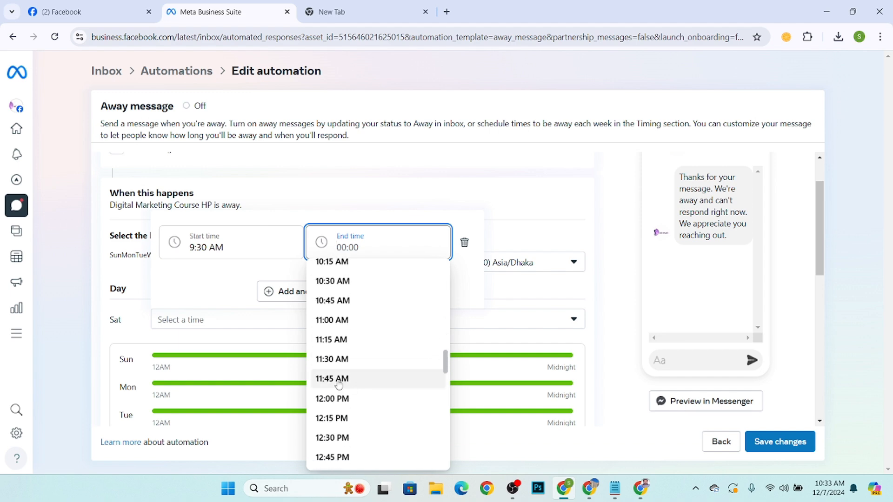
{"action": "left_click", "coordinate": [342, 319]}
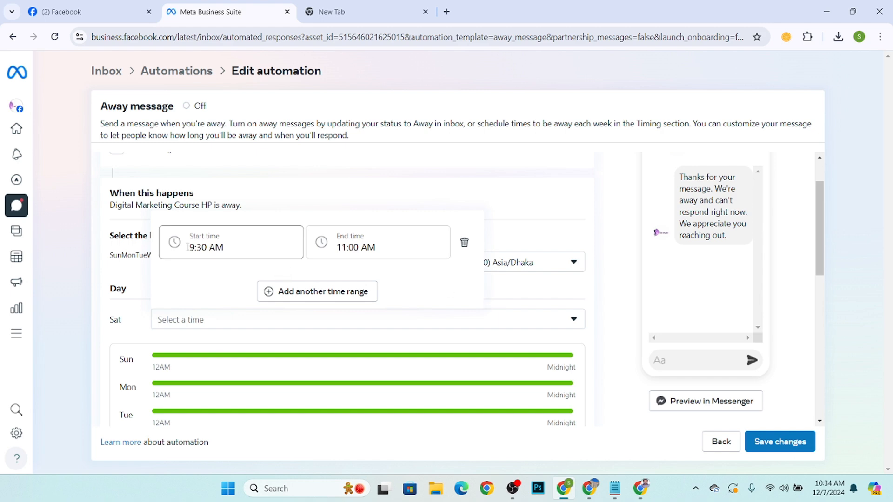
Add a second Saturday away time range from 12:30 AM to 2:00 AM.
{"action": "left_click", "coordinate": [270, 291]}
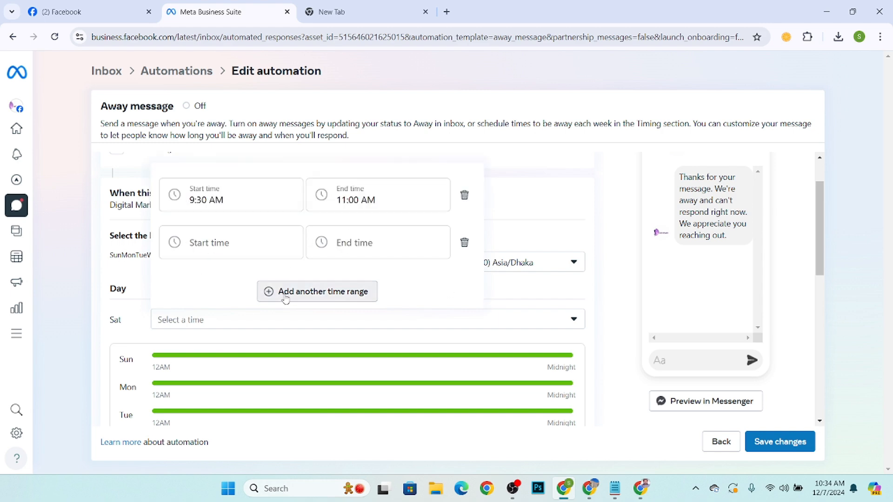
{"action": "left_click", "coordinate": [212, 246]}
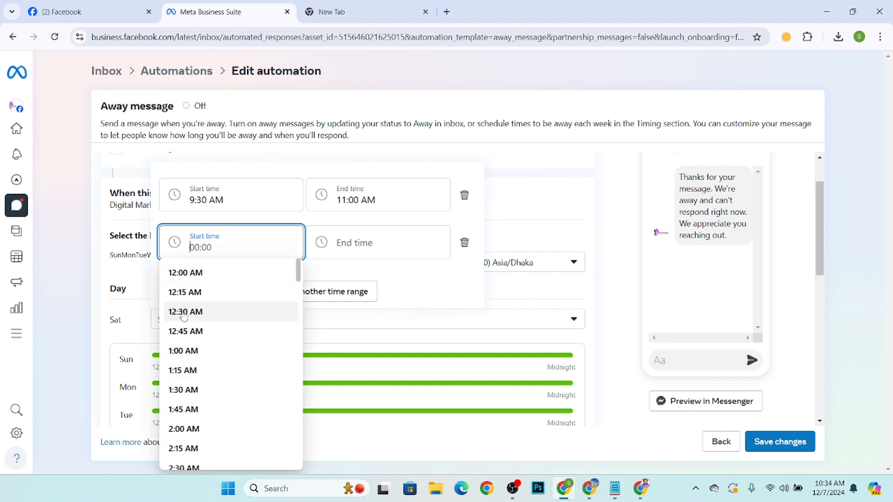
{"action": "left_click", "coordinate": [205, 313]}
{"action": "left_click", "coordinate": [346, 247]}
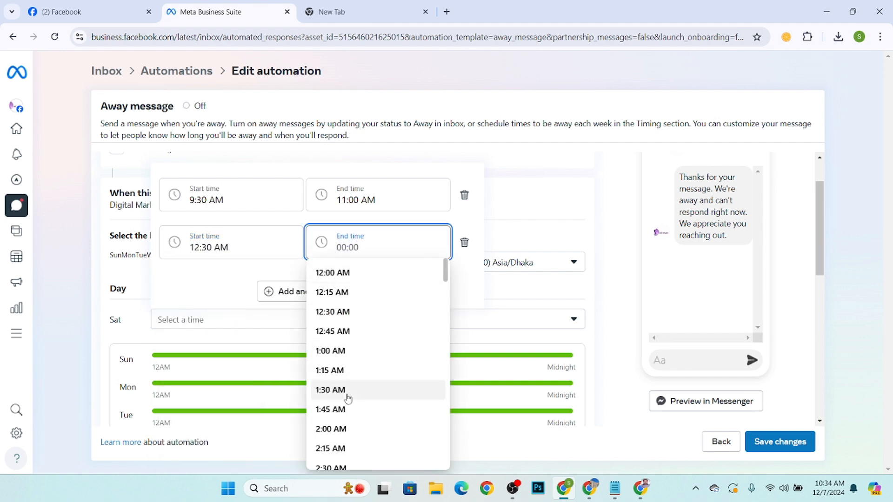
{"action": "left_click", "coordinate": [343, 428]}
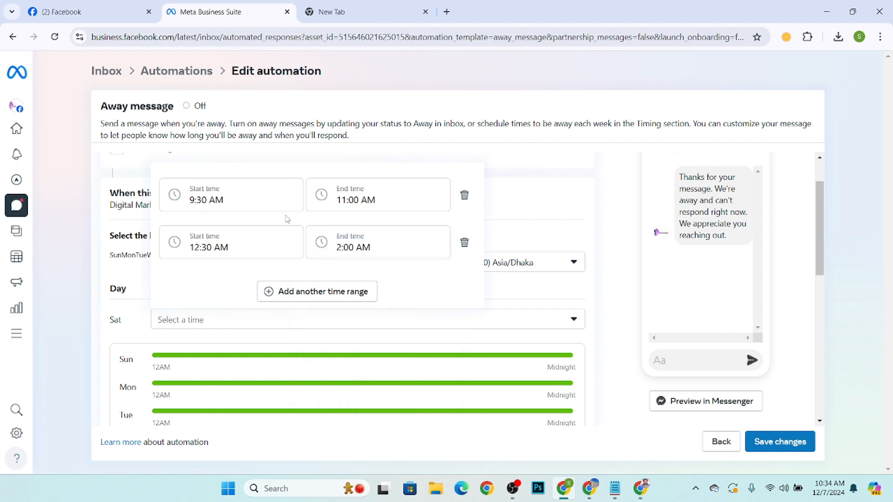
{"action": "left_click", "coordinate": [103, 182]}
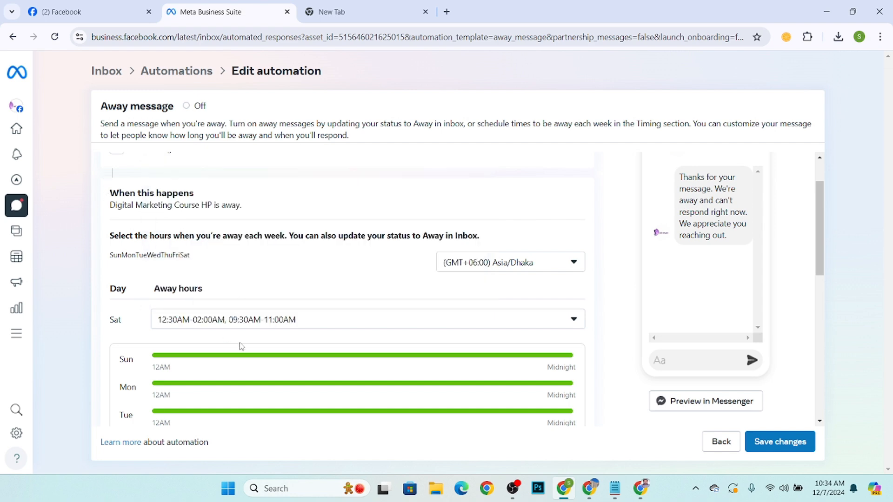
Clear the default text from the away message.
{"action": "scroll", "coordinate": [242, 346], "scroll_direction": "down", "scroll_amount": 1}
{"action": "scroll", "coordinate": [229, 297], "scroll_direction": "down", "scroll_amount": 2}
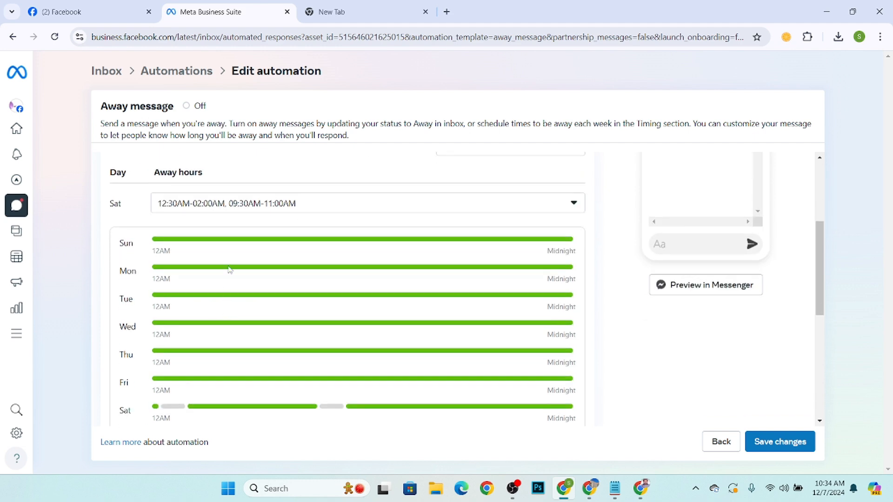
{"action": "scroll", "coordinate": [270, 352], "scroll_direction": "down", "scroll_amount": 2}
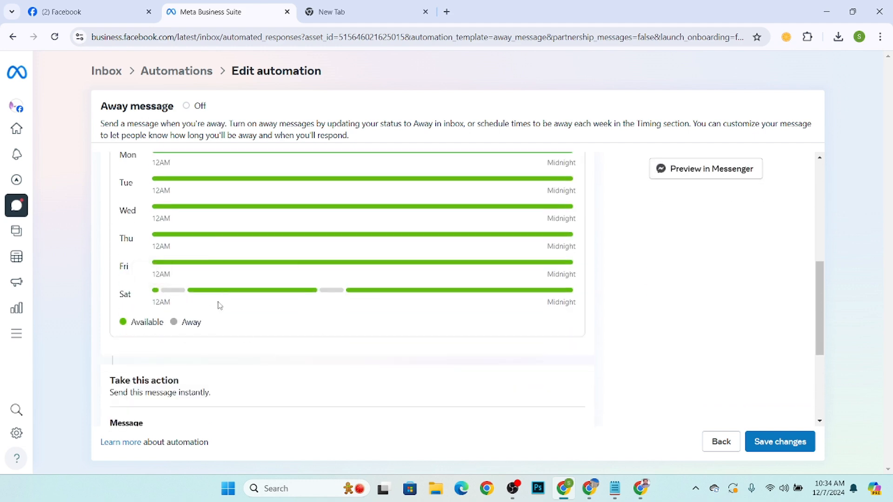
{"action": "mouse_move", "coordinate": [170, 297]}
{"action": "mouse_move", "coordinate": [351, 294]}
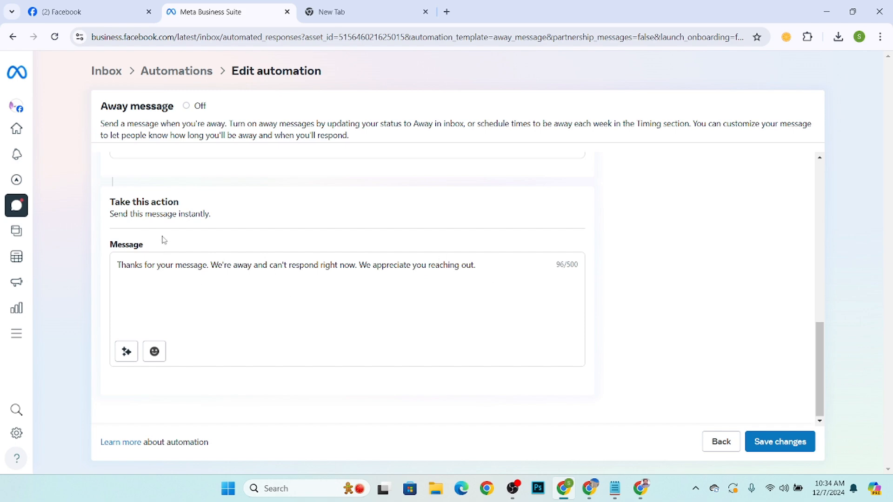
{"action": "left_click_drag", "start_coordinate": [489, 279], "coordinate": [116, 253]}
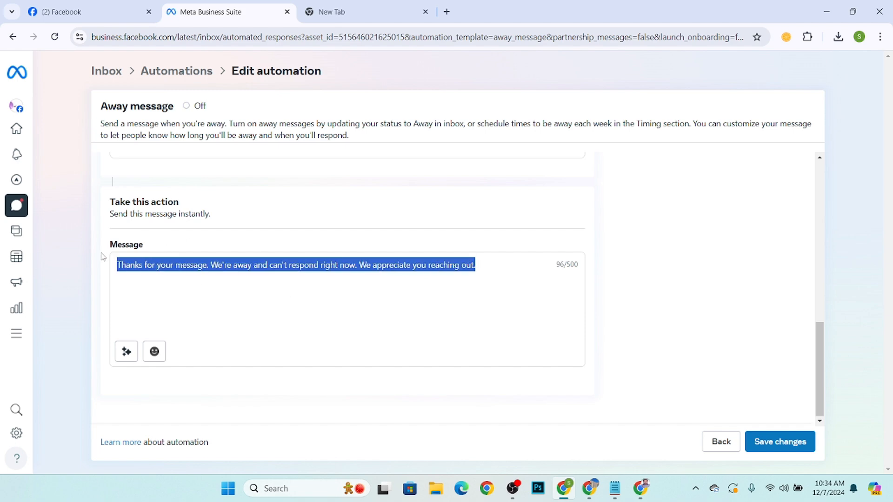
{"action": "key", "text": "BackSpace"}
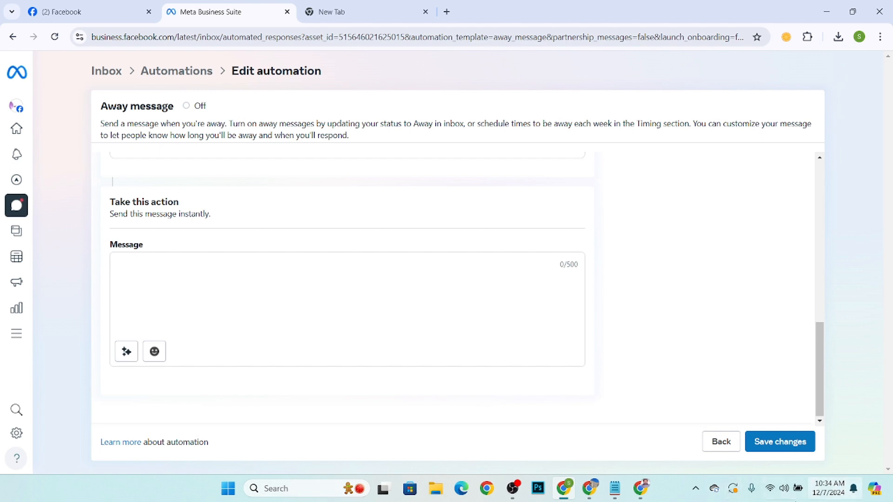
Copy the prepared offline greeting from the Notepad document and paste it as the away message.
{"action": "left_click", "coordinate": [614, 488]}
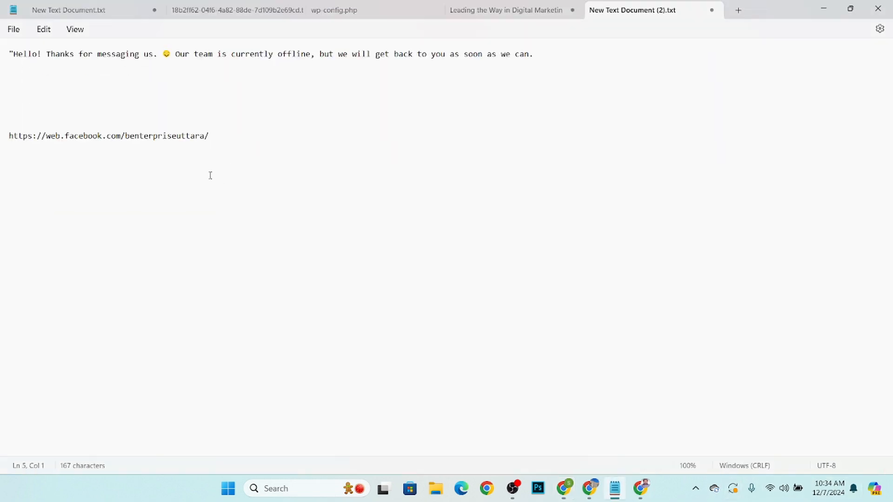
{"action": "left_click_drag", "start_coordinate": [10, 54], "coordinate": [312, 67]}
{"action": "key", "text": "ctrl+c"}
{"action": "right_click", "coordinate": [455, 56]}
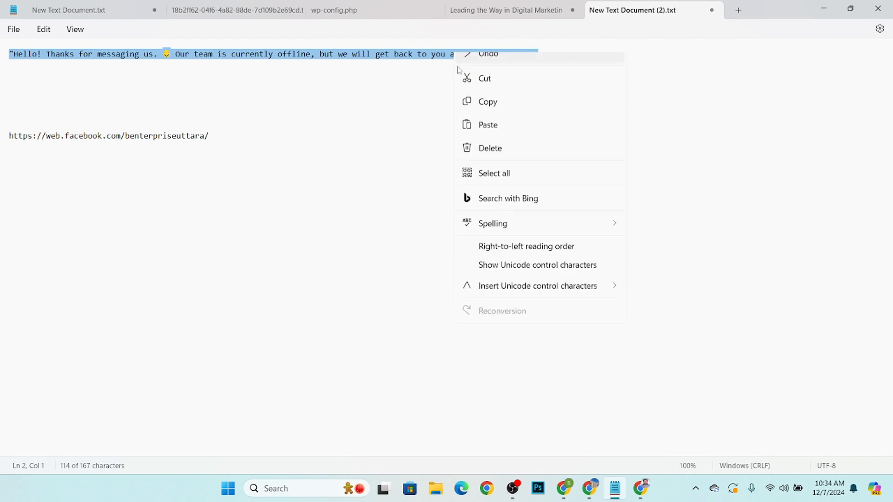
{"action": "left_click", "coordinate": [484, 114]}
{"action": "left_click", "coordinate": [824, 6]}
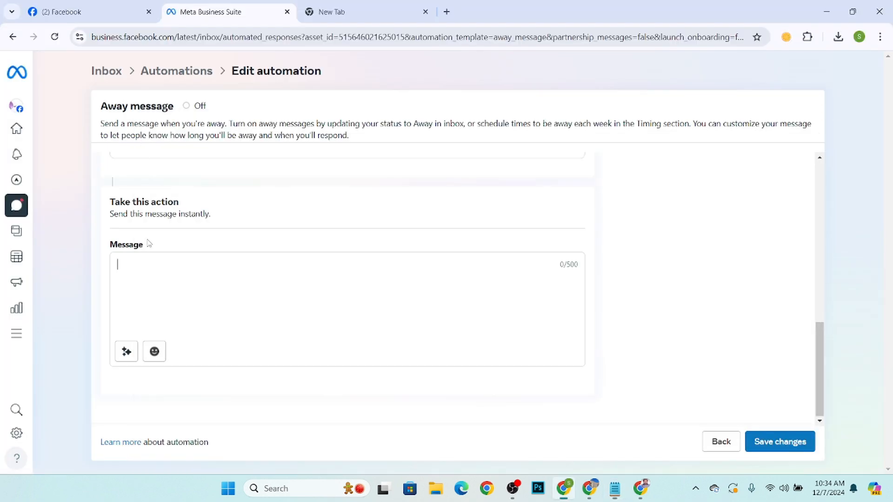
{"action": "right_click", "coordinate": [170, 269]}
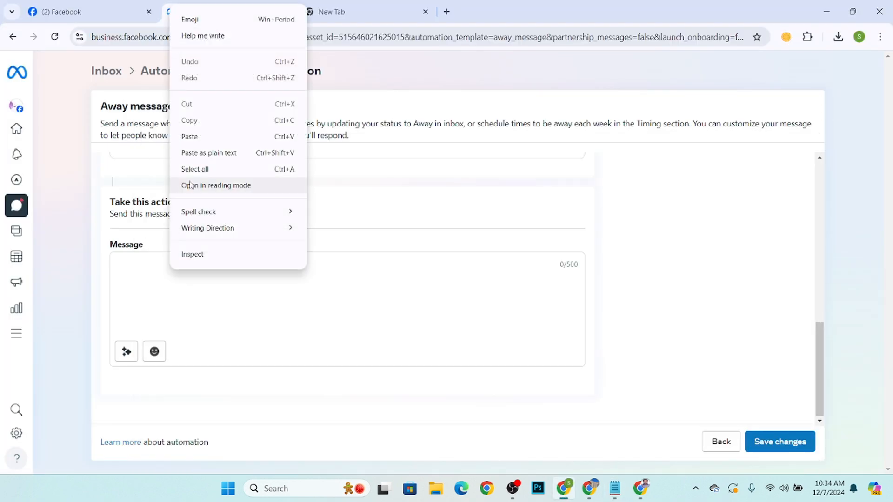
{"action": "left_click", "coordinate": [190, 134]}
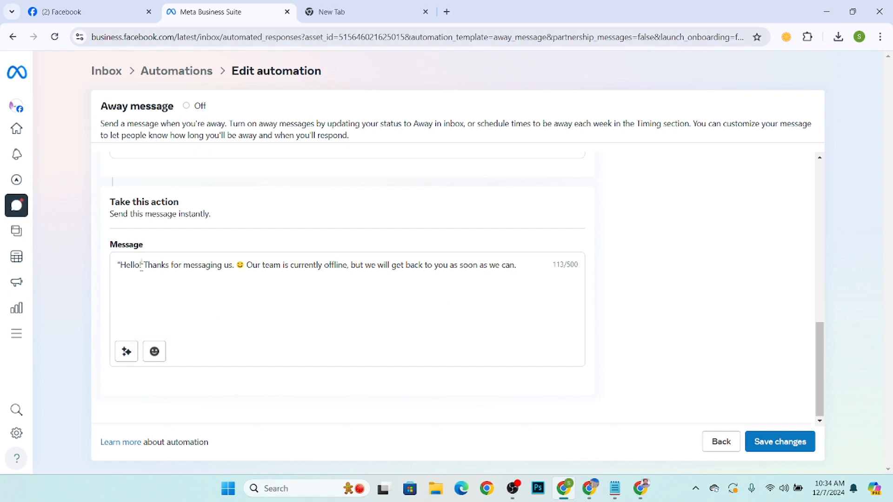
Insert a recipient name personalization tag after "Hello!" and save the Away message automation.
{"action": "left_click", "coordinate": [126, 351]}
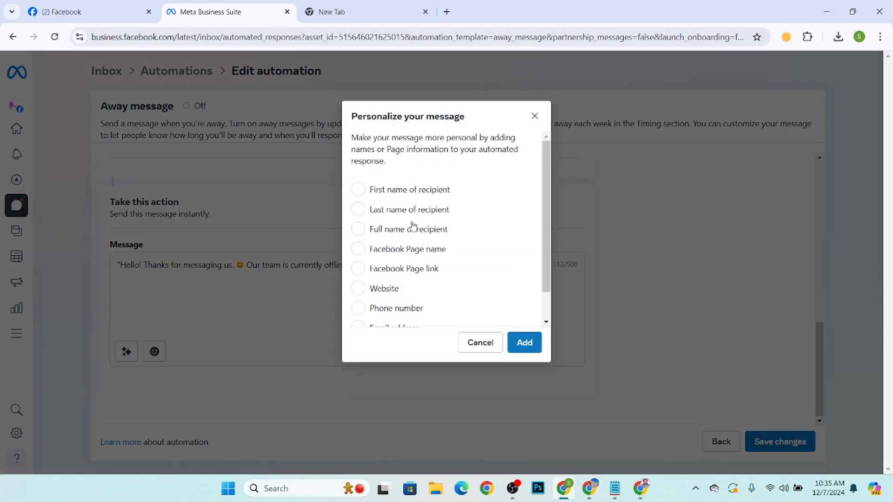
{"action": "left_click", "coordinate": [522, 342]}
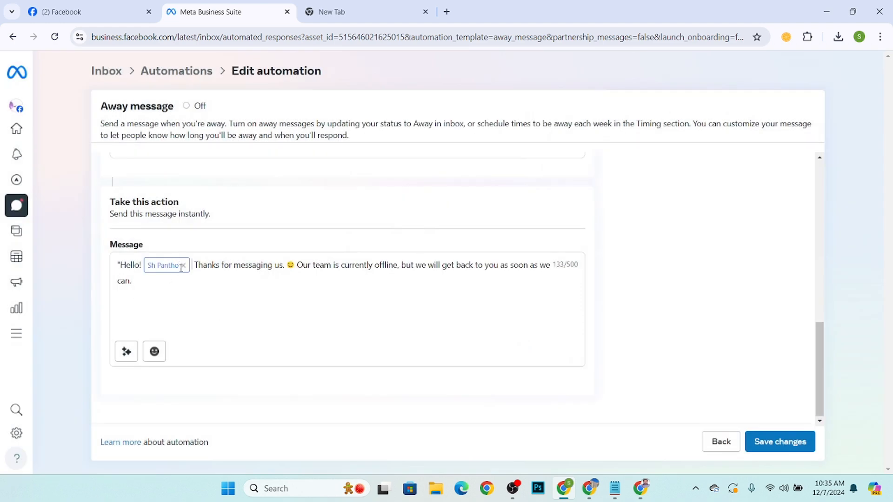
{"action": "left_click_drag", "start_coordinate": [198, 269], "coordinate": [495, 279]}
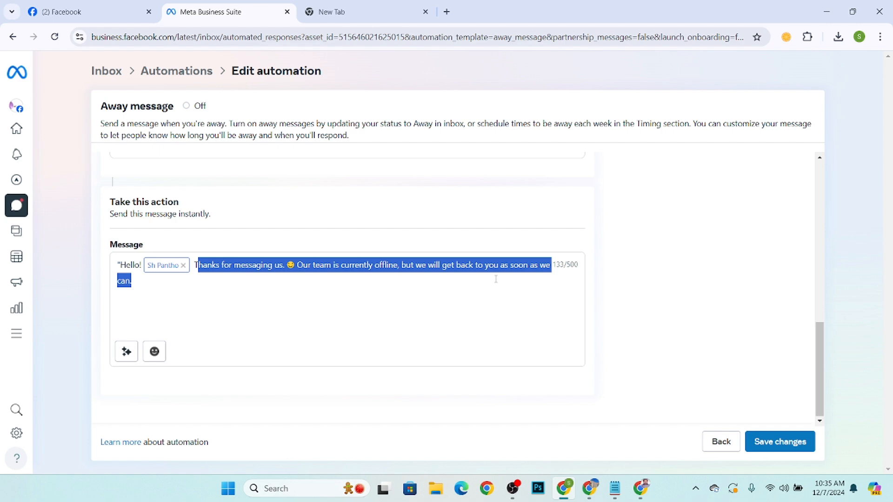
{"action": "left_click", "coordinate": [279, 294]}
{"action": "left_click", "coordinate": [763, 444]}
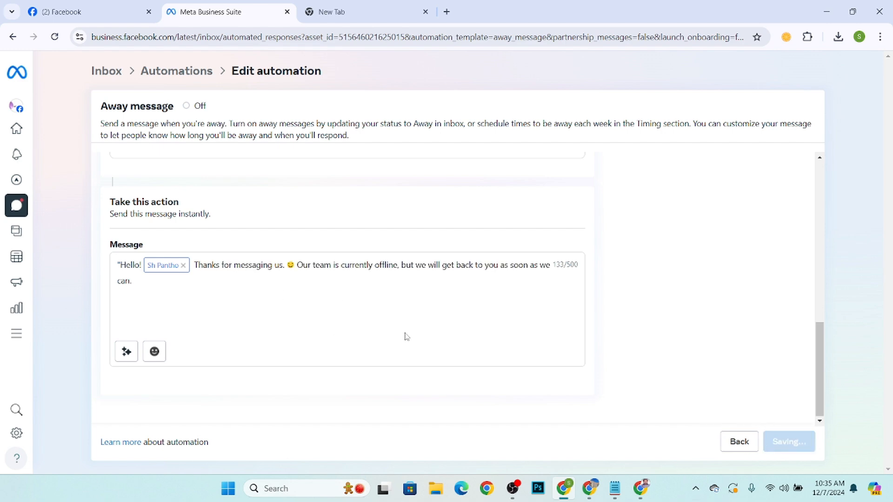
Dismiss the save notice and reload the Automations page to review the list of automations.
{"action": "scroll", "coordinate": [370, 261], "scroll_direction": "down", "scroll_amount": 1}
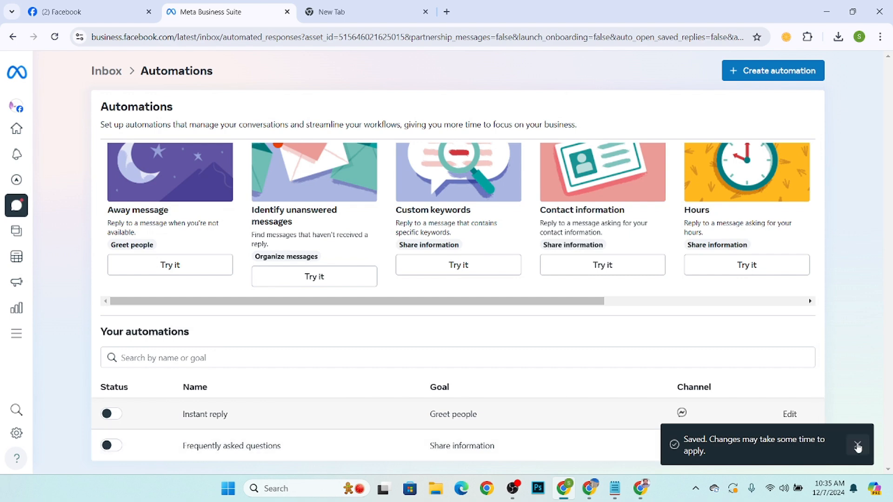
{"action": "left_click", "coordinate": [857, 444]}
{"action": "scroll", "coordinate": [174, 253], "scroll_direction": "up", "scroll_amount": 1}
{"action": "left_click", "coordinate": [49, 41]}
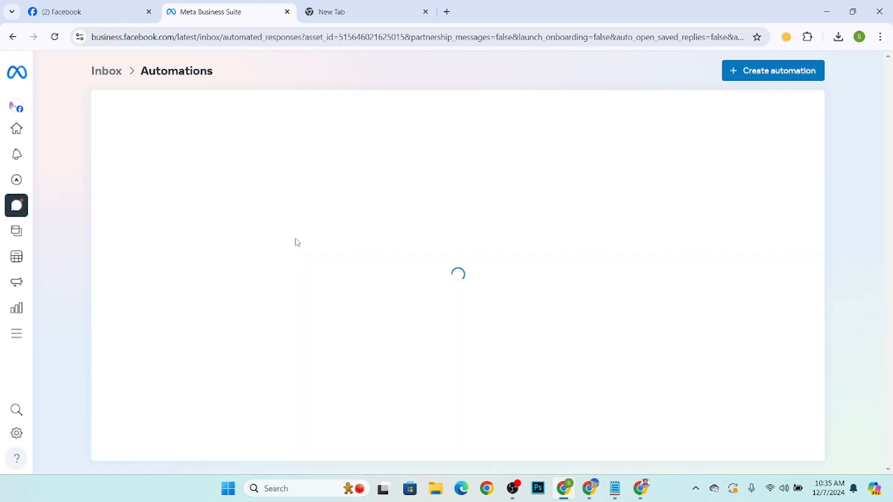
{"action": "scroll", "coordinate": [255, 349], "scroll_direction": "down", "scroll_amount": 2}
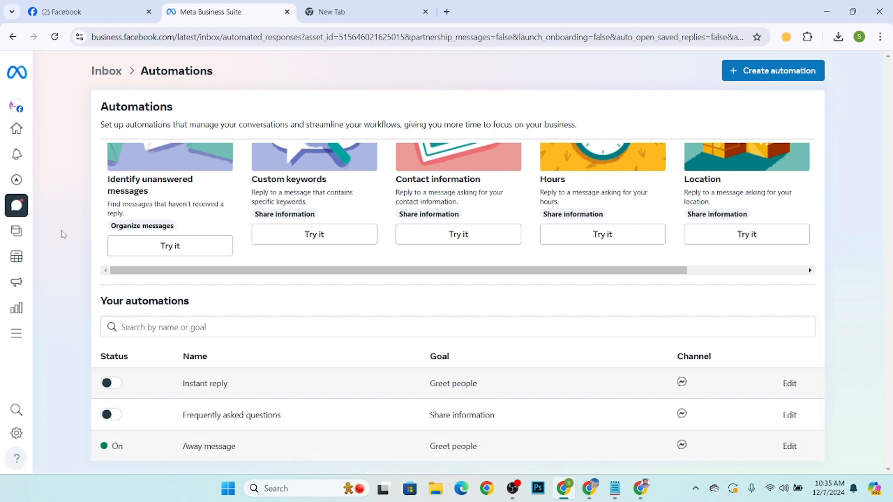
Switch to the Facebook window and delete the existing Messenger chat with Digital Marketing Course HP.
{"action": "left_click", "coordinate": [826, 11]}
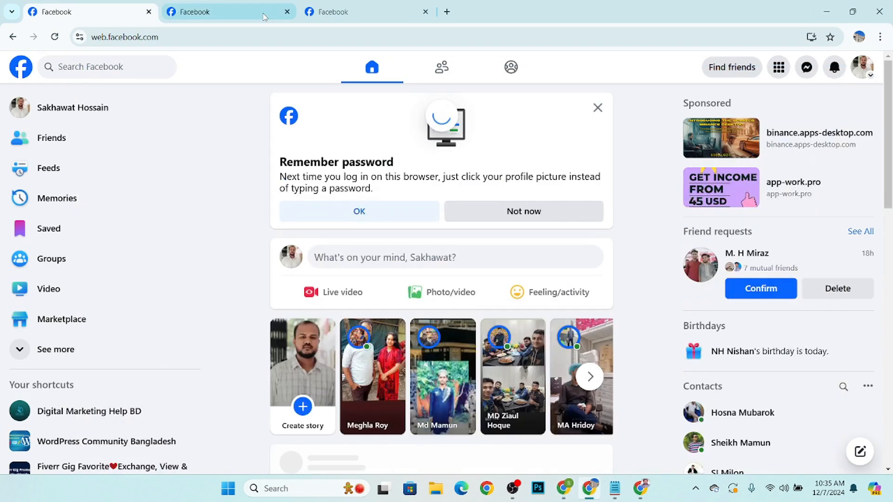
{"action": "left_click", "coordinate": [807, 67]}
{"action": "left_click", "coordinate": [832, 280]}
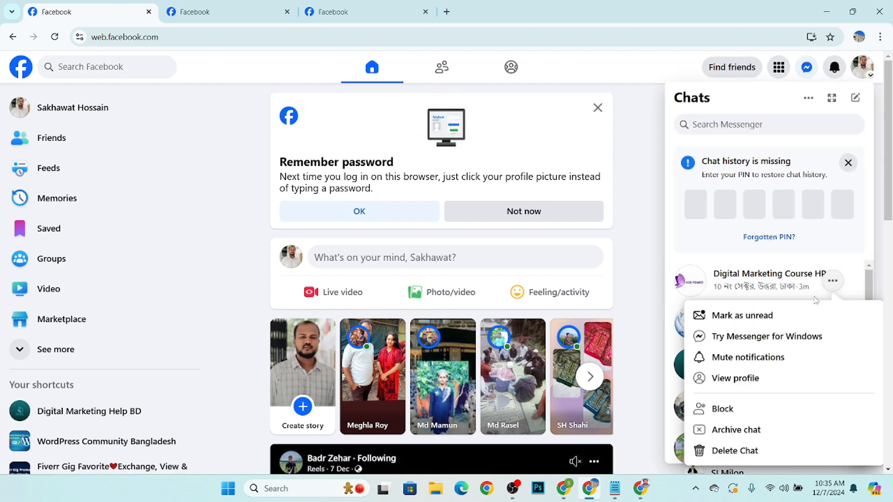
{"action": "left_click", "coordinate": [698, 450]}
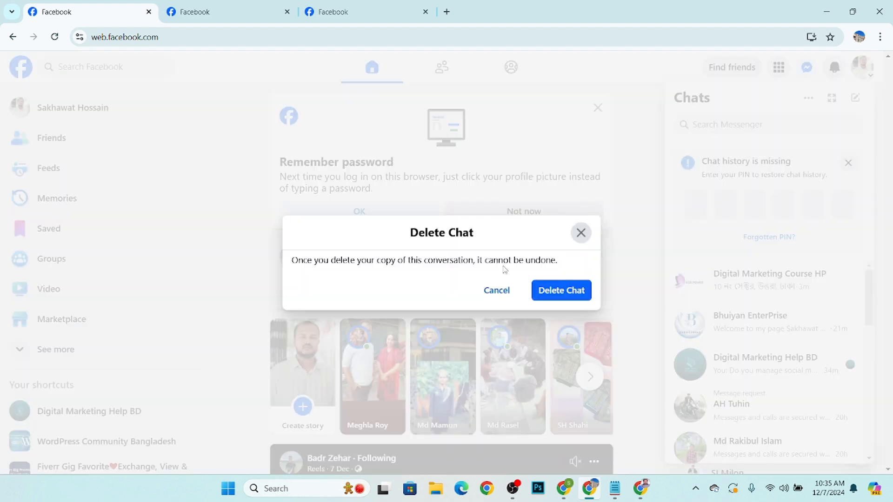
{"action": "left_click", "coordinate": [548, 298]}
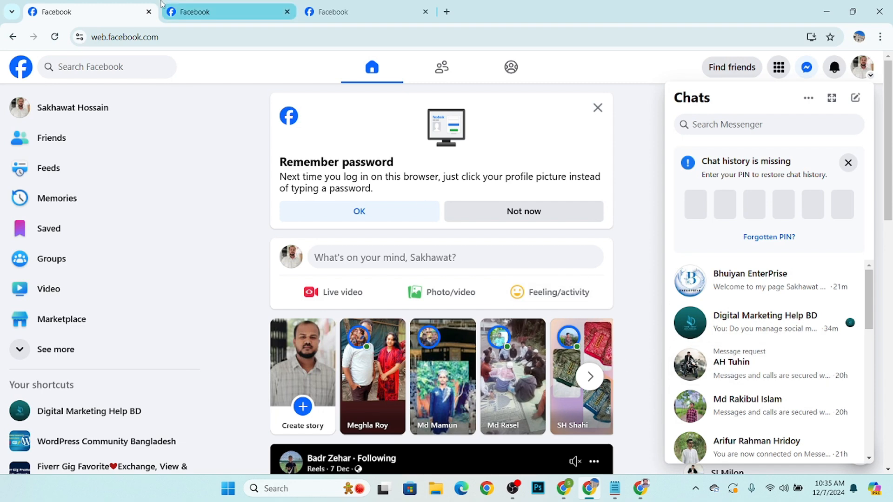
Close the Bhuiyan EnterPrise page tab, keeping the Digital Marketing Course HP page open.
{"action": "left_click", "coordinate": [228, 6]}
{"action": "left_click", "coordinate": [116, 12]}
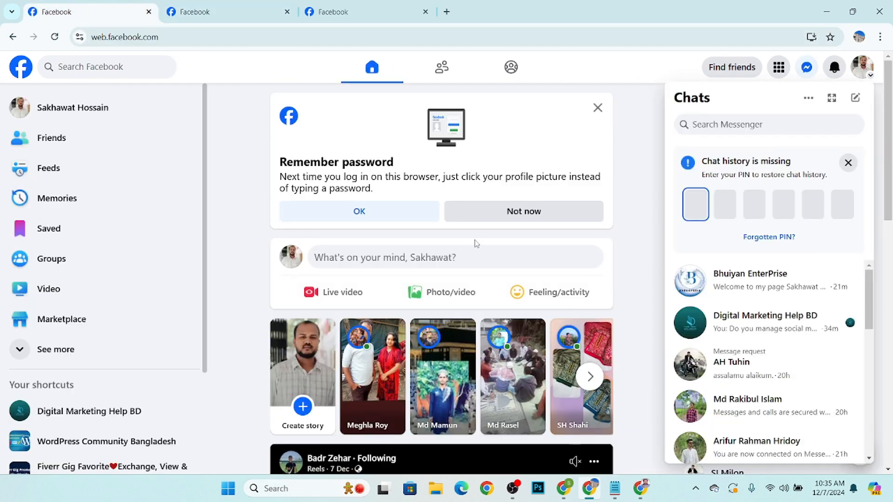
{"action": "key", "text": "ctrl+Tab"}
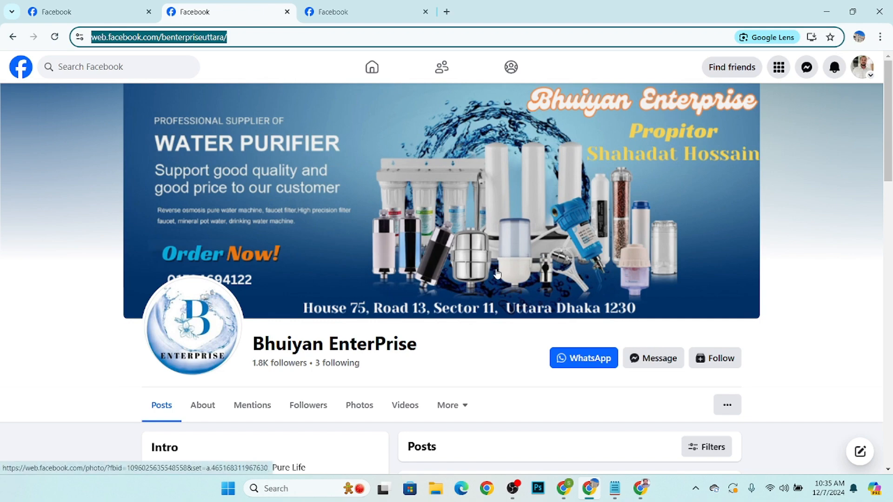
{"action": "left_click", "coordinate": [354, 11]}
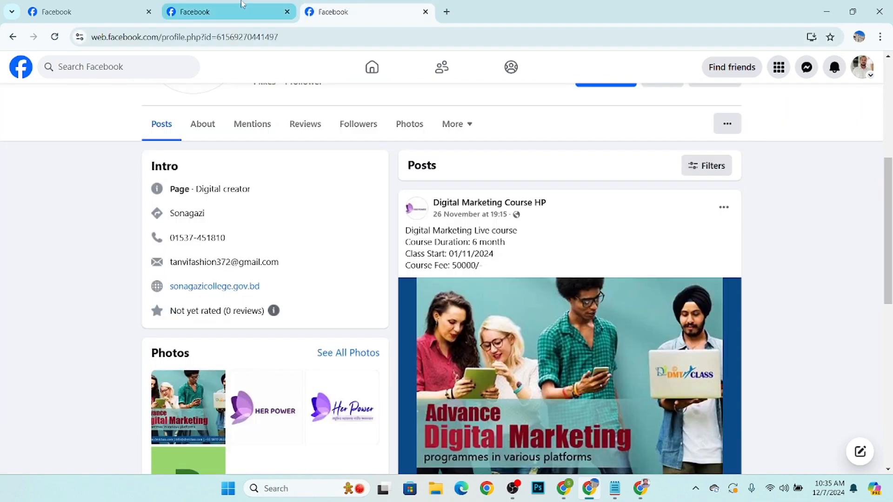
{"action": "left_click", "coordinate": [241, 3]}
{"action": "left_click", "coordinate": [287, 12]}
{"action": "scroll", "coordinate": [527, 349], "scroll_direction": "up", "scroll_amount": 5}
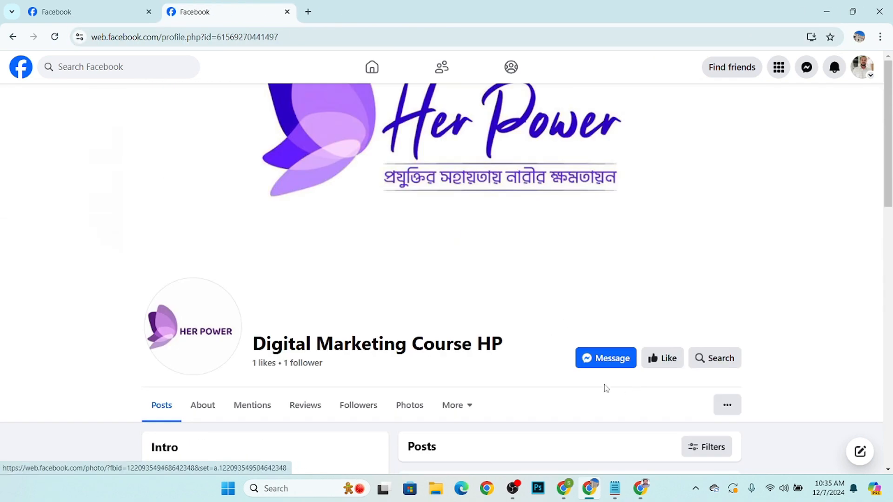
Open a Messenger chat from the Digital Marketing Course HP page and send "hi".
{"action": "left_click", "coordinate": [609, 359]}
{"action": "scroll", "coordinate": [748, 467], "scroll_direction": "down", "scroll_amount": 1}
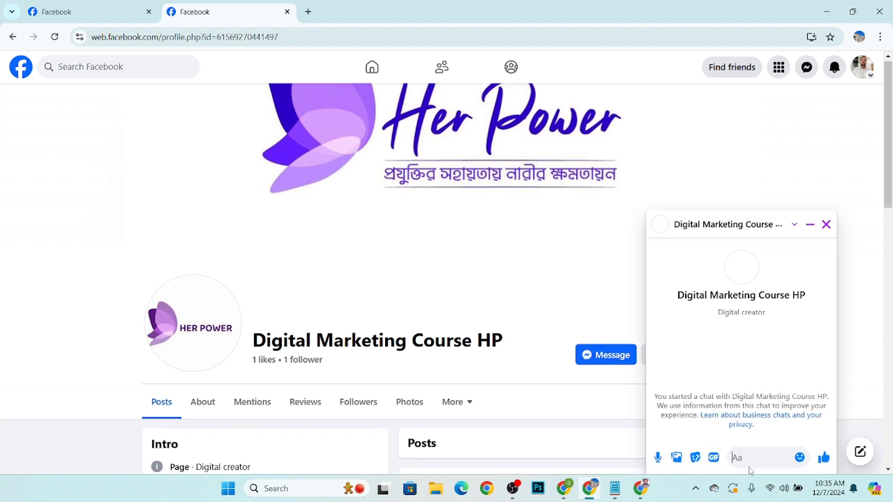
{"action": "type", "text": "h"}
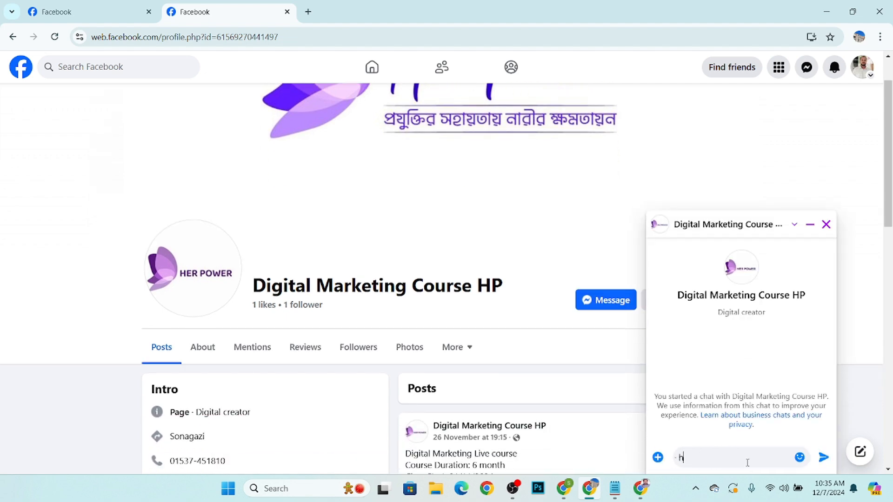
{"action": "type", "text": "i"}
{"action": "key", "text": "Return"}
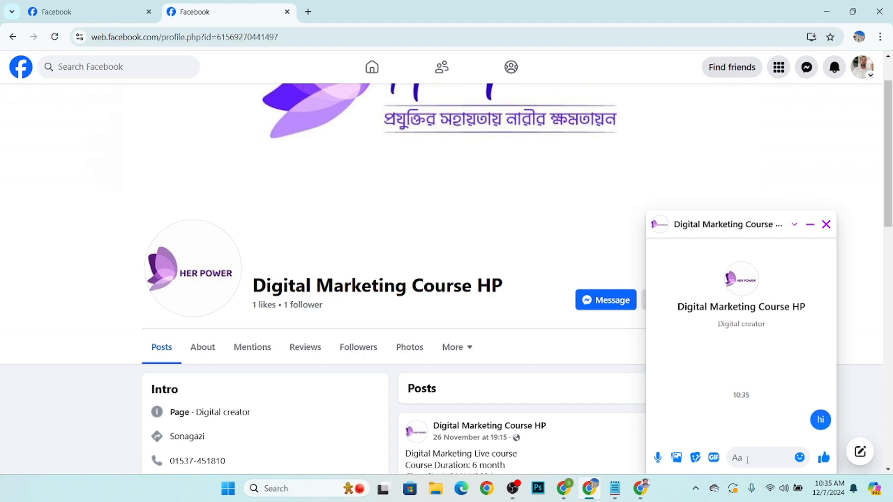
Reload the page and check the Messenger chat with the page for an automated reply, then close it.
{"action": "scroll", "coordinate": [757, 365], "scroll_direction": "down", "scroll_amount": 6}
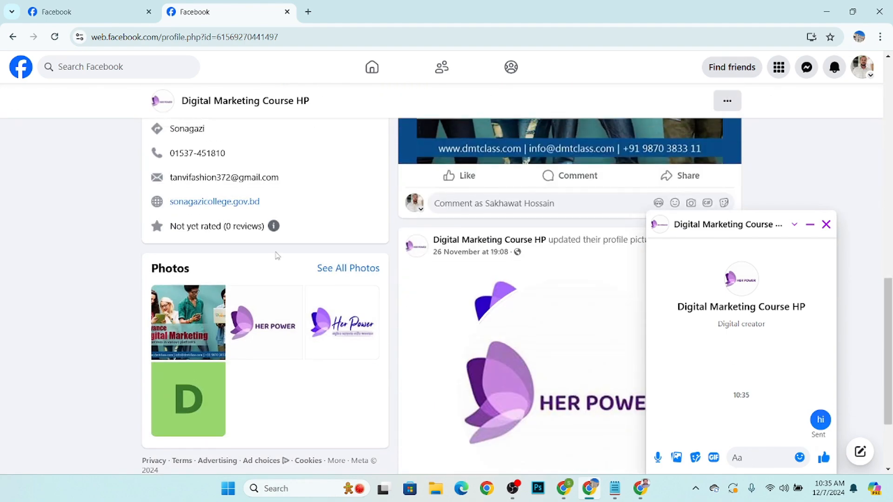
{"action": "scroll", "coordinate": [277, 256], "scroll_direction": "up", "scroll_amount": 6}
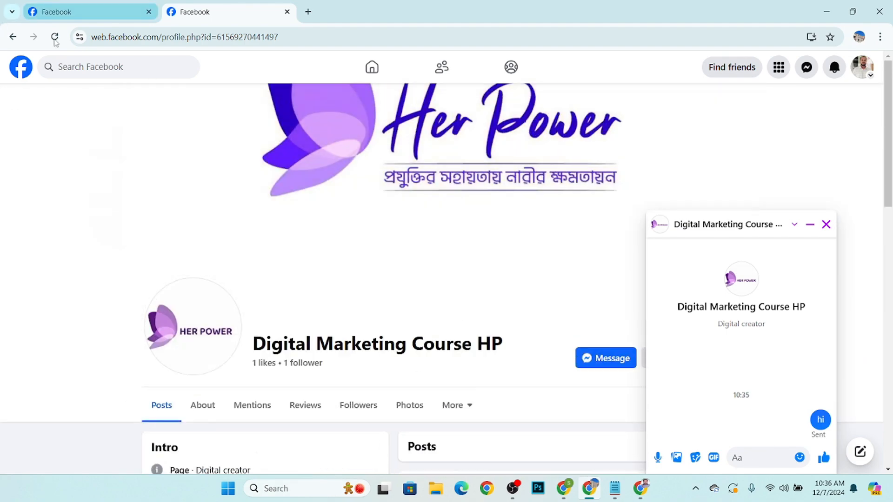
{"action": "left_click", "coordinate": [54, 36]}
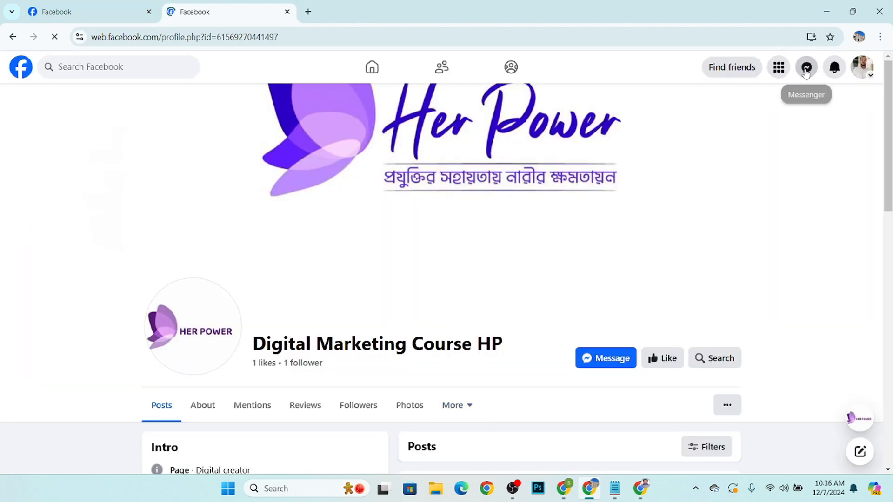
{"action": "left_click", "coordinate": [807, 67]}
{"action": "left_click", "coordinate": [757, 284]}
{"action": "scroll", "coordinate": [219, 261], "scroll_direction": "down", "scroll_amount": 8}
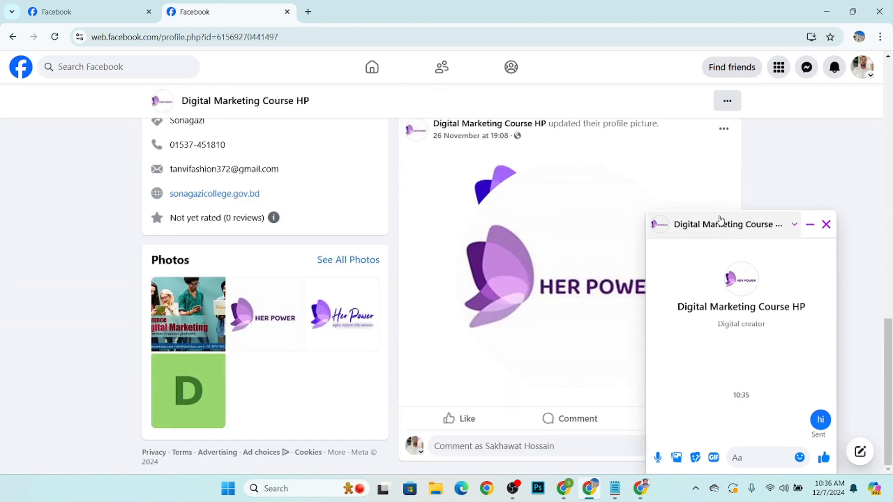
{"action": "left_click", "coordinate": [826, 224]}
{"action": "scroll", "coordinate": [214, 83], "scroll_direction": "up", "scroll_amount": 5}
{"action": "scroll", "coordinate": [215, 84], "scroll_direction": "up", "scroll_amount": 3}
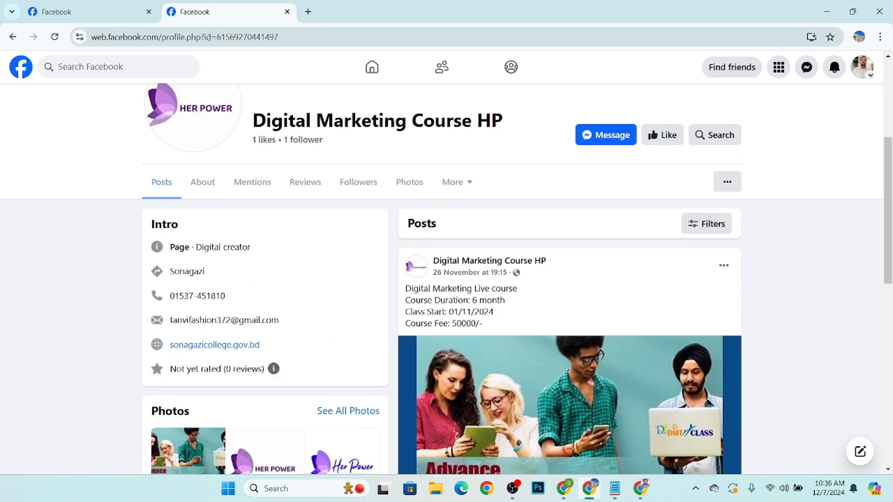
Copy the Digital Marketing Course HP page URL from the address bar.
{"action": "left_click", "coordinate": [202, 36]}
{"action": "right_click", "coordinate": [198, 37]}
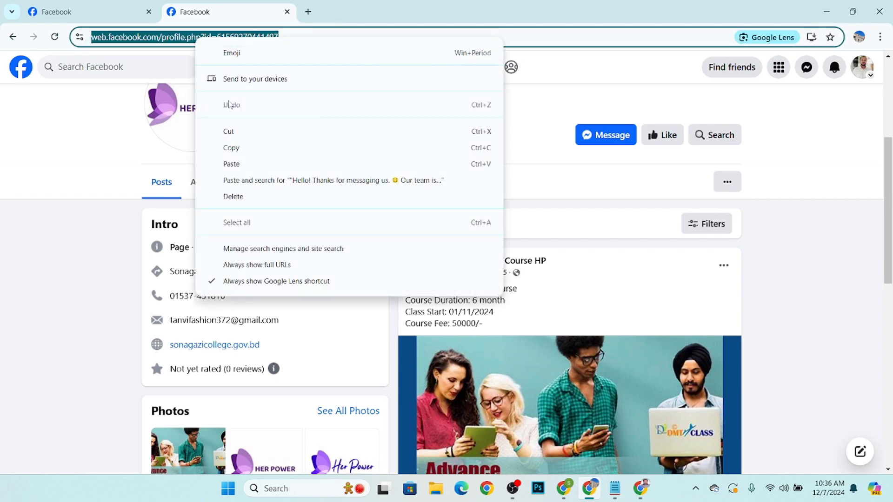
{"action": "left_click", "coordinate": [231, 148]}
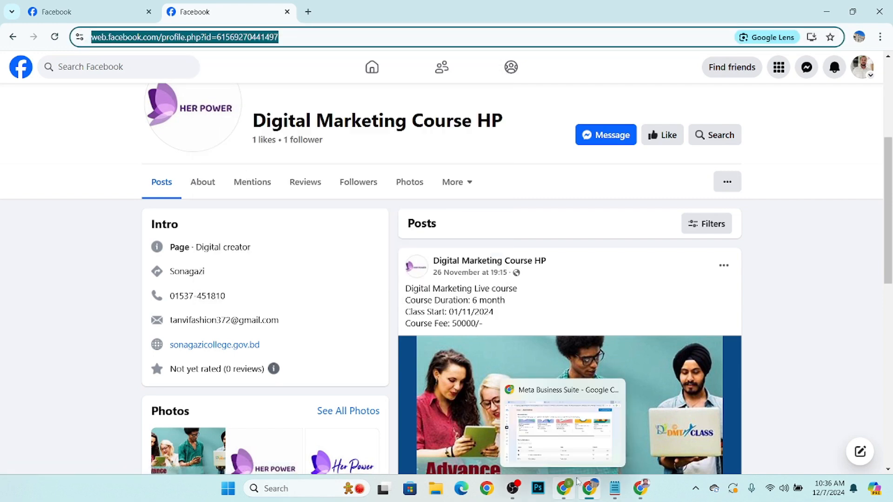
Switch to the other Chrome profile window, close its extra tabs, and open the copied page URL in a new tab.
{"action": "mouse_move", "coordinate": [608, 499]}
{"action": "left_click", "coordinate": [637, 496]}
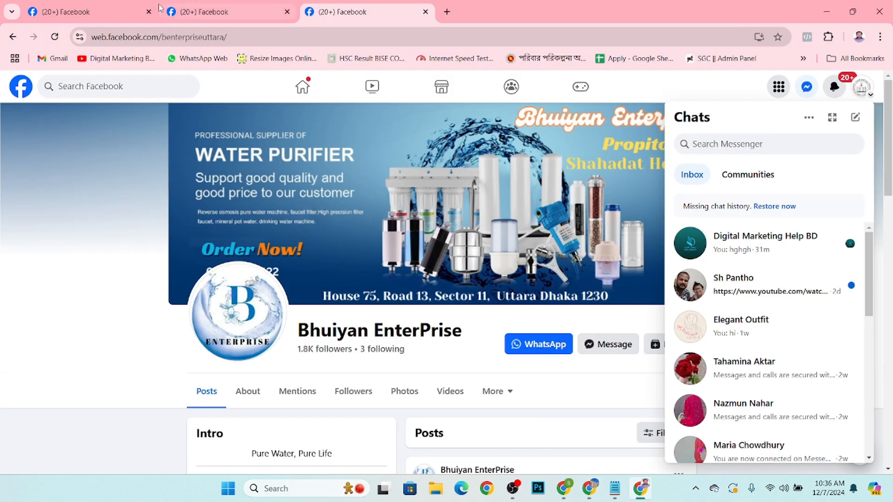
{"action": "left_click", "coordinate": [241, 9]}
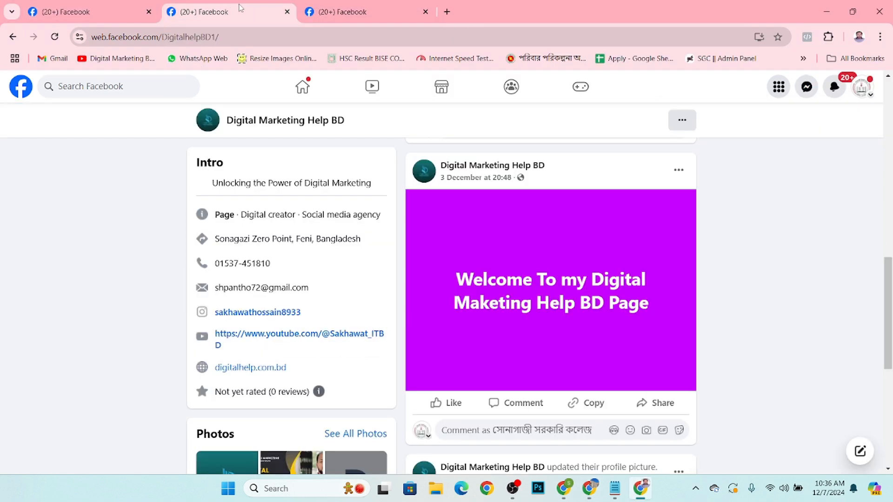
{"action": "left_click", "coordinate": [286, 13]}
{"action": "left_click", "coordinate": [287, 12]}
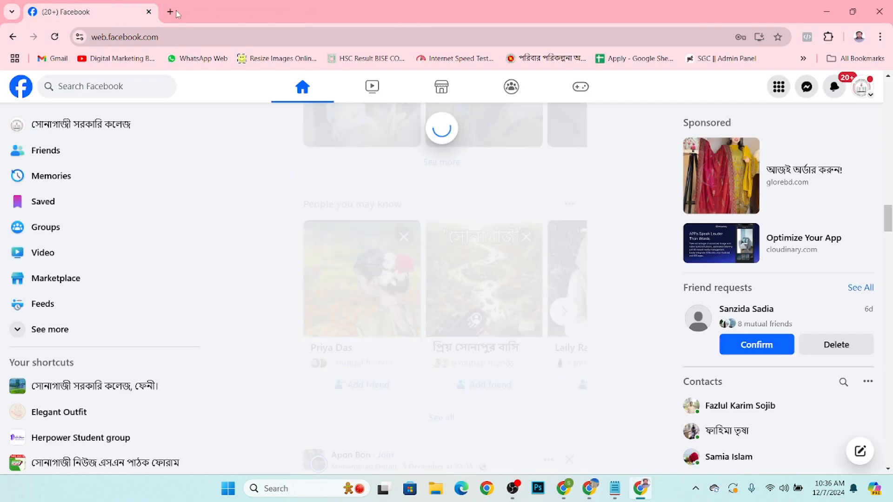
{"action": "key", "text": "ctrl+t"}
{"action": "right_click", "coordinate": [161, 34]}
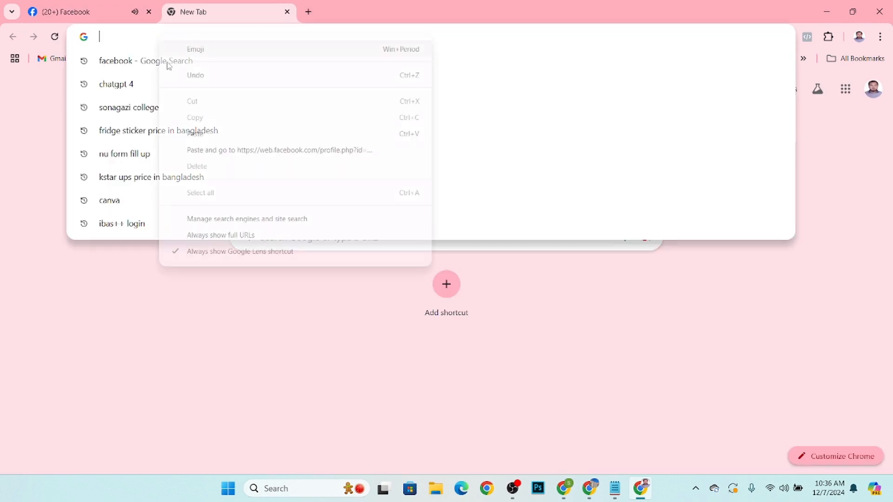
{"action": "left_click", "coordinate": [197, 136]}
{"action": "key", "text": "Return"}
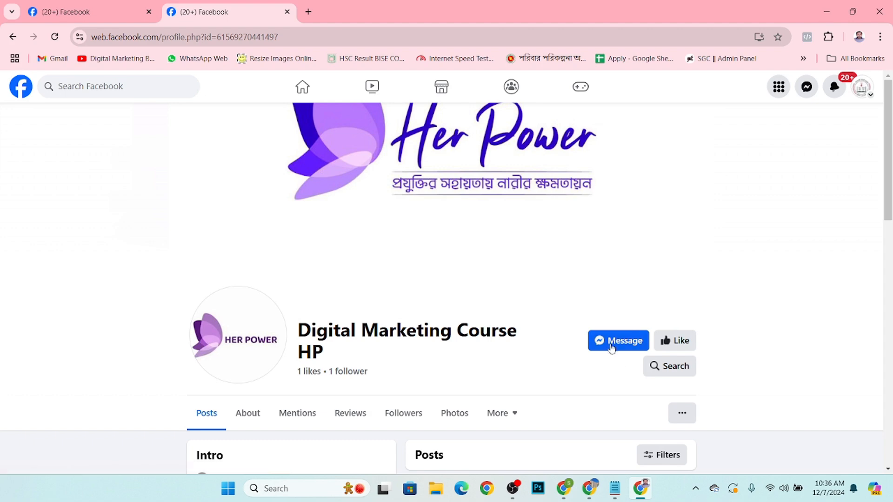
Start a Messenger chat with the page from the second account and send "hi".
{"action": "left_click", "coordinate": [611, 344]}
{"action": "scroll", "coordinate": [666, 325], "scroll_direction": "down", "scroll_amount": 3}
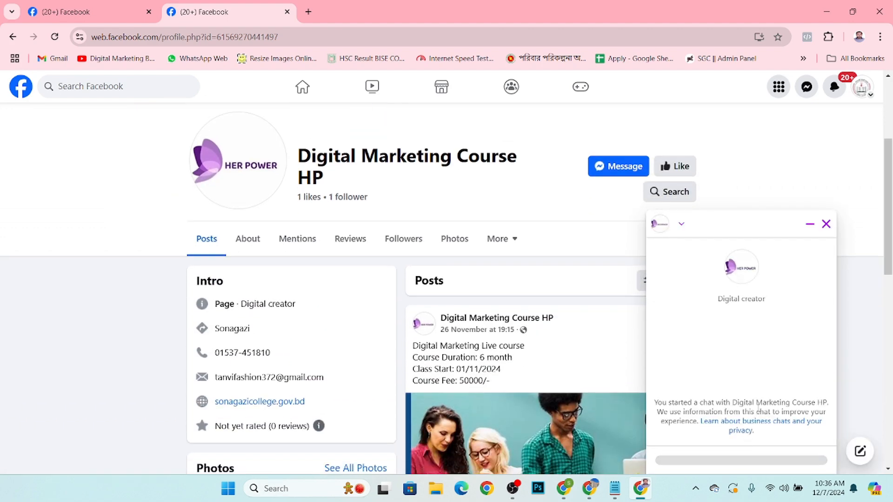
{"action": "scroll", "coordinate": [758, 408], "scroll_direction": "down", "scroll_amount": 3}
{"action": "type", "text": "h"}
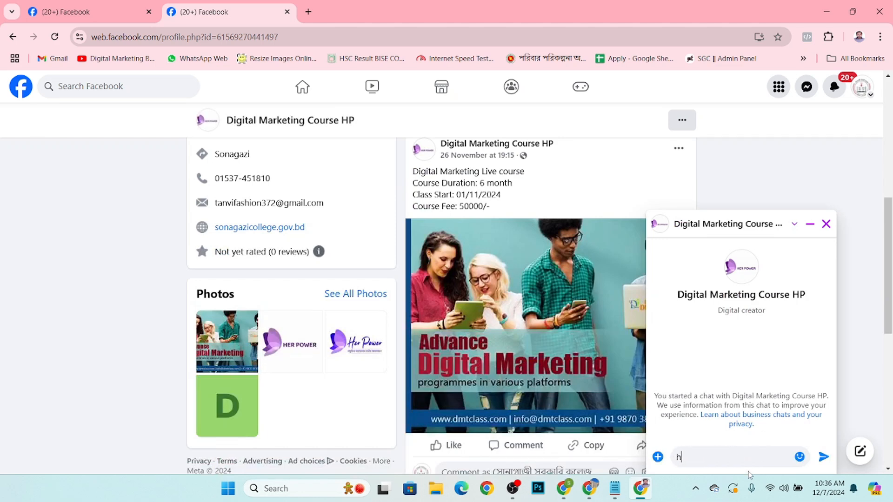
{"action": "type", "text": "i"}
{"action": "key", "text": "Return"}
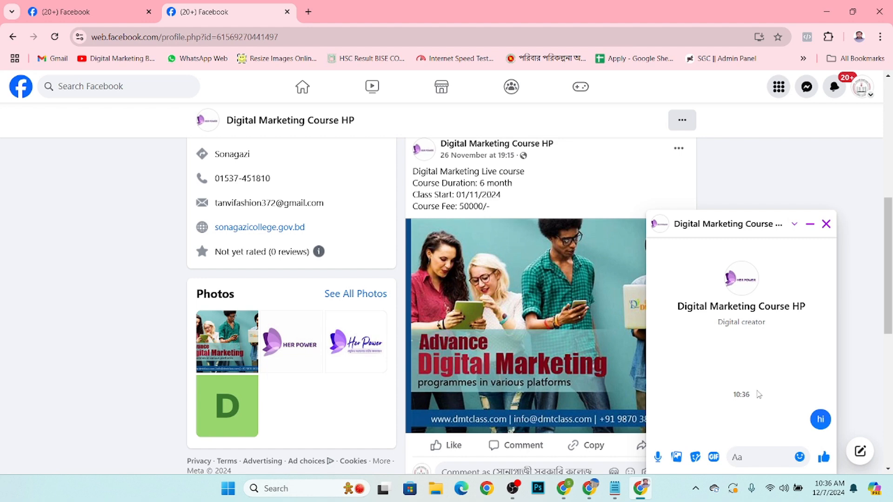
Examine the page's automated reply in the chat, then close the chat window.
{"action": "scroll", "coordinate": [758, 394], "scroll_direction": "down", "scroll_amount": 5}
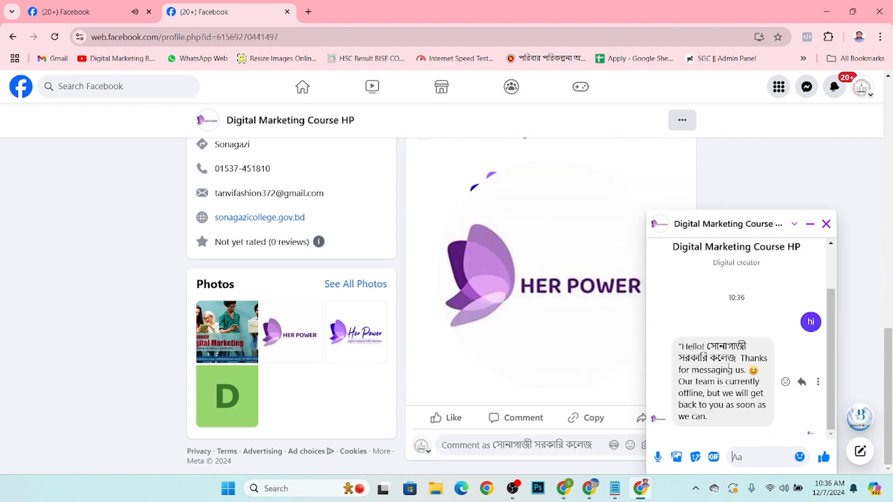
{"action": "left_click_drag", "start_coordinate": [681, 346], "coordinate": [740, 358]}
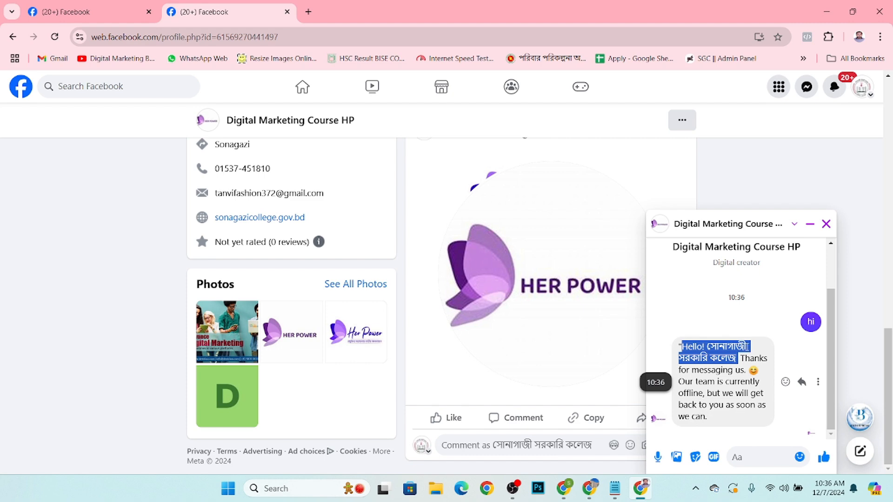
{"action": "scroll", "coordinate": [721, 350], "scroll_direction": "up", "scroll_amount": 2}
{"action": "left_click", "coordinate": [826, 224]}
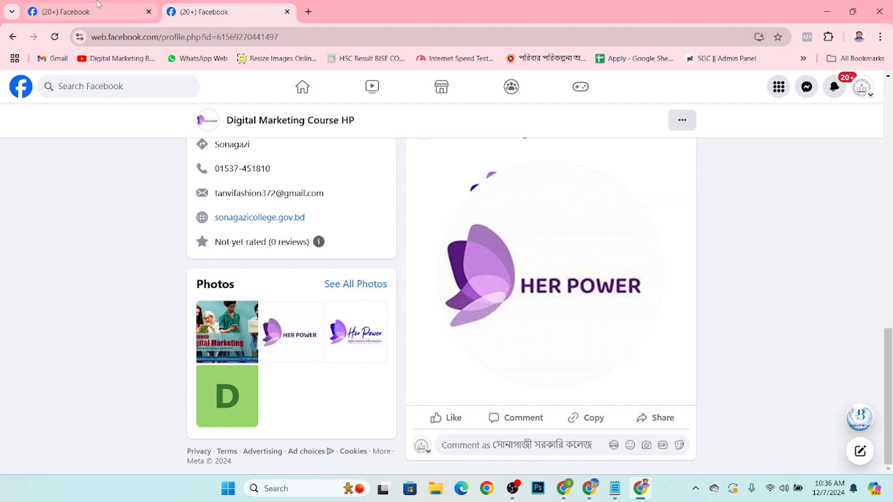
Return to the Meta Business Suite Automations page and browse the suggested automations.
{"action": "left_click", "coordinate": [826, 7]}
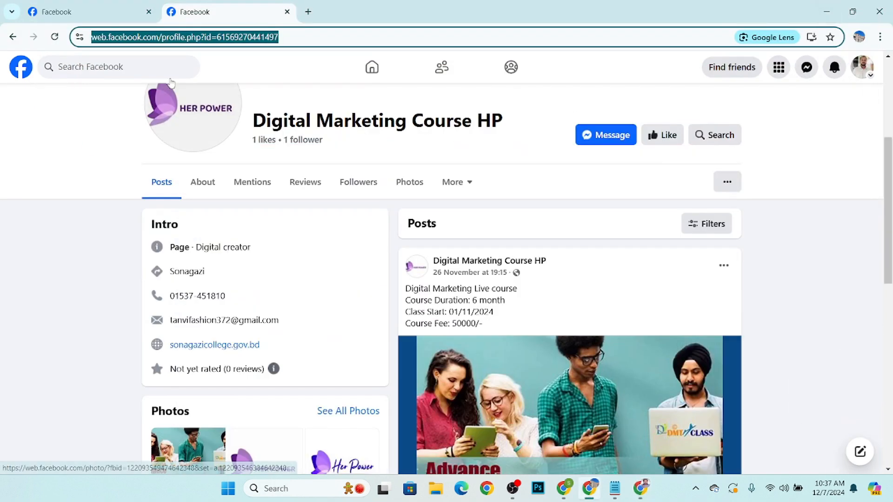
{"action": "left_click", "coordinate": [88, 11]}
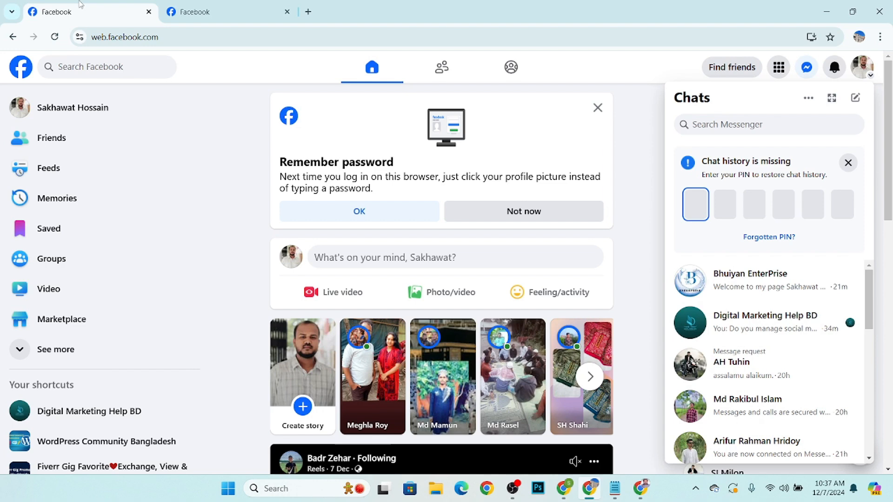
{"action": "left_click", "coordinate": [566, 497]}
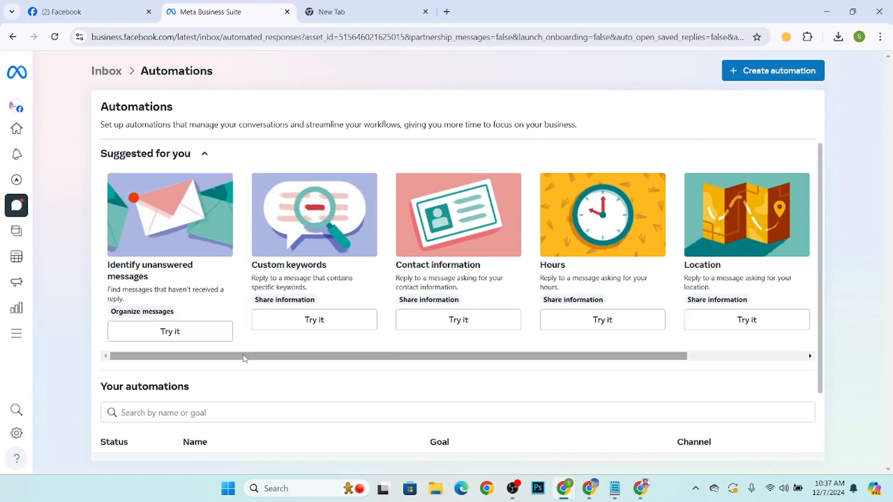
{"action": "left_click_drag", "start_coordinate": [244, 358], "coordinate": [335, 367]}
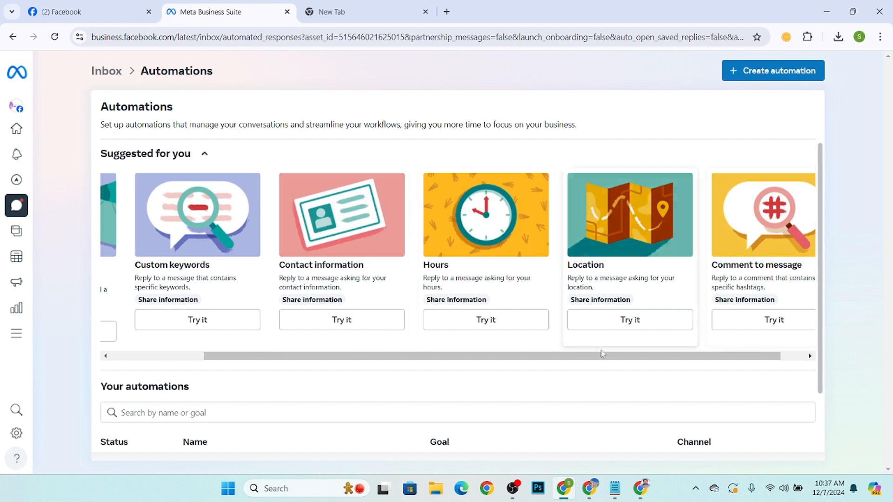
{"action": "left_click_drag", "start_coordinate": [481, 358], "coordinate": [642, 369]}
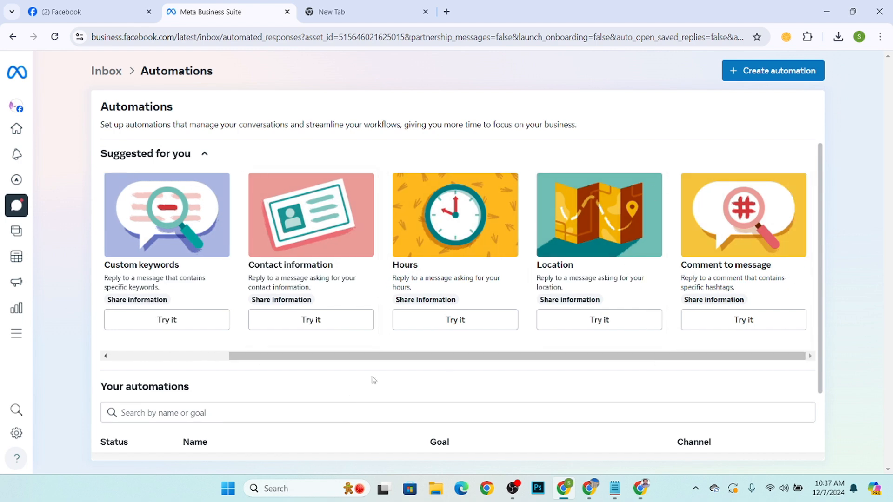
{"action": "left_click_drag", "start_coordinate": [367, 357], "coordinate": [83, 405]}
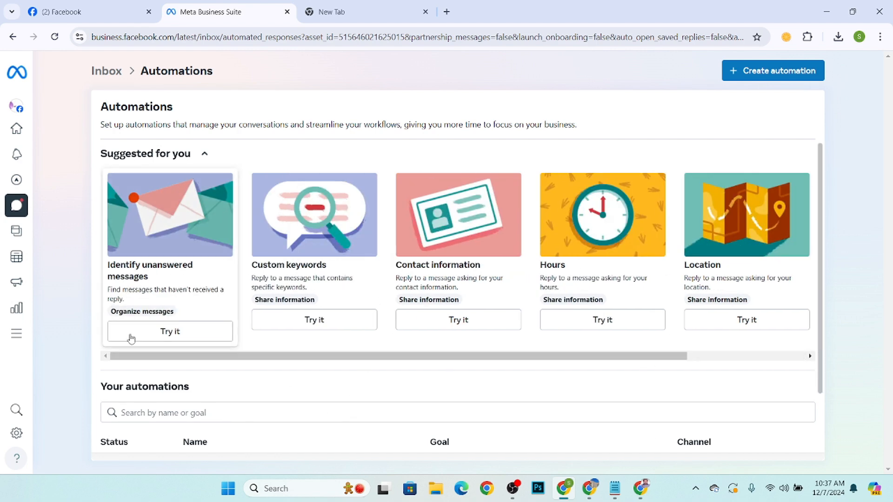
{"action": "left_click", "coordinate": [512, 489]}
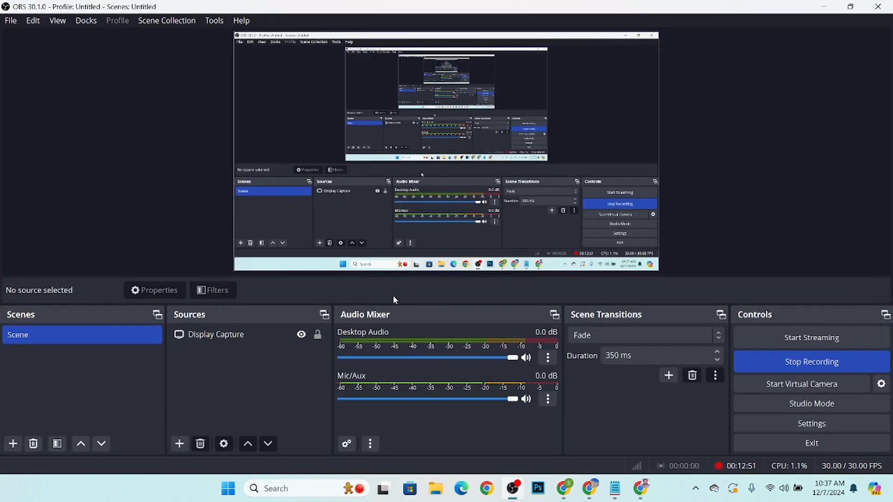